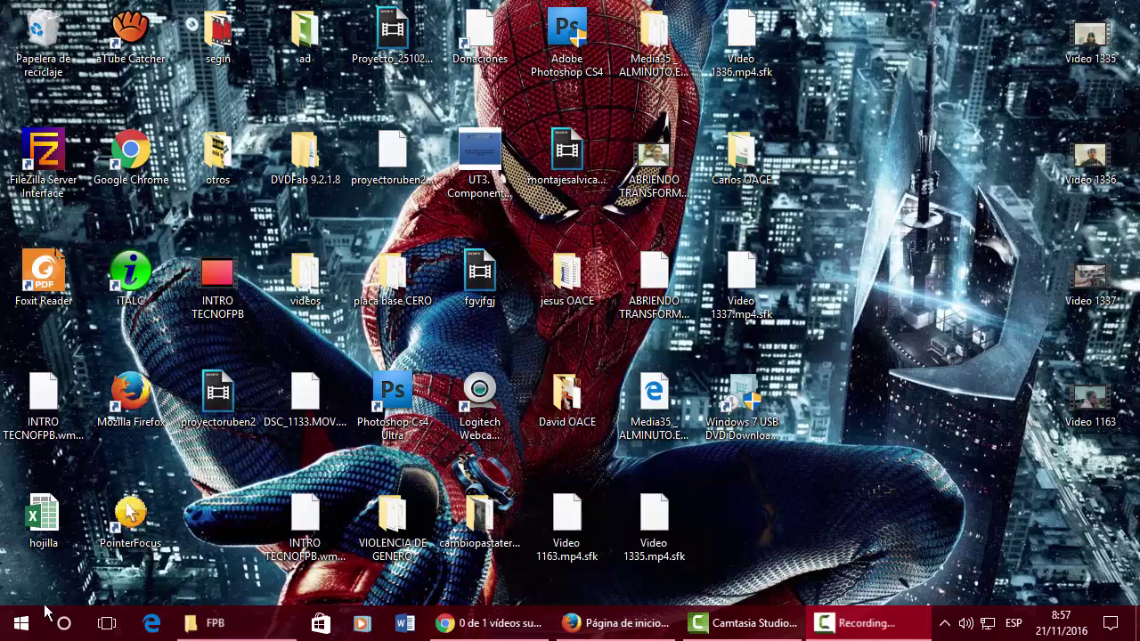
Search the Start menu for 'excel' and launch Excel 2013 from the results
click(22, 623)
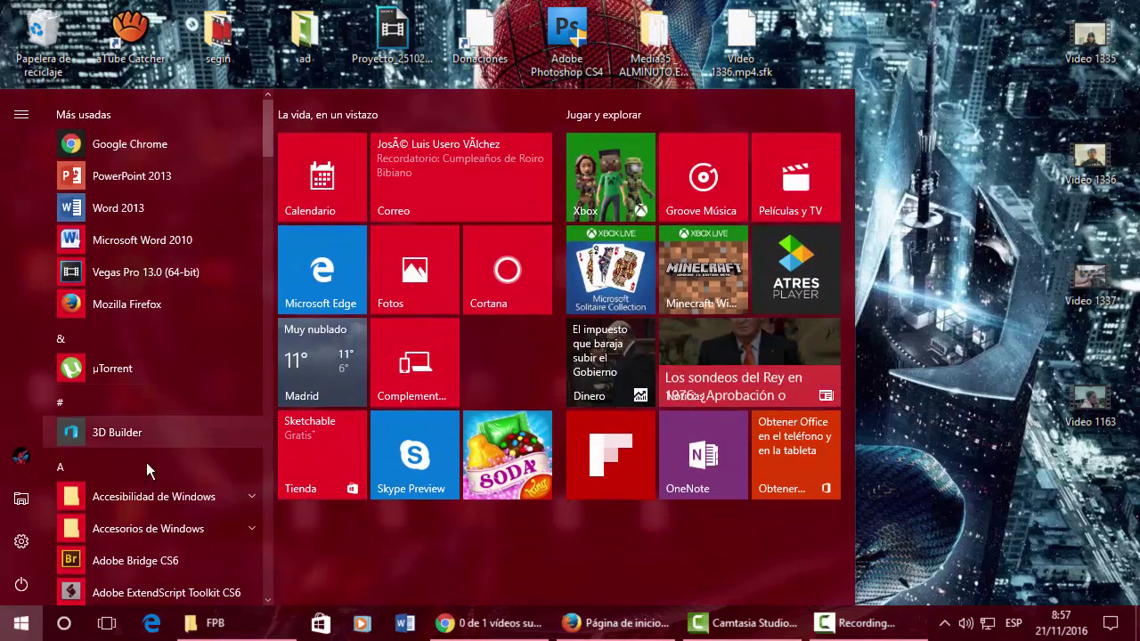
text(ex)
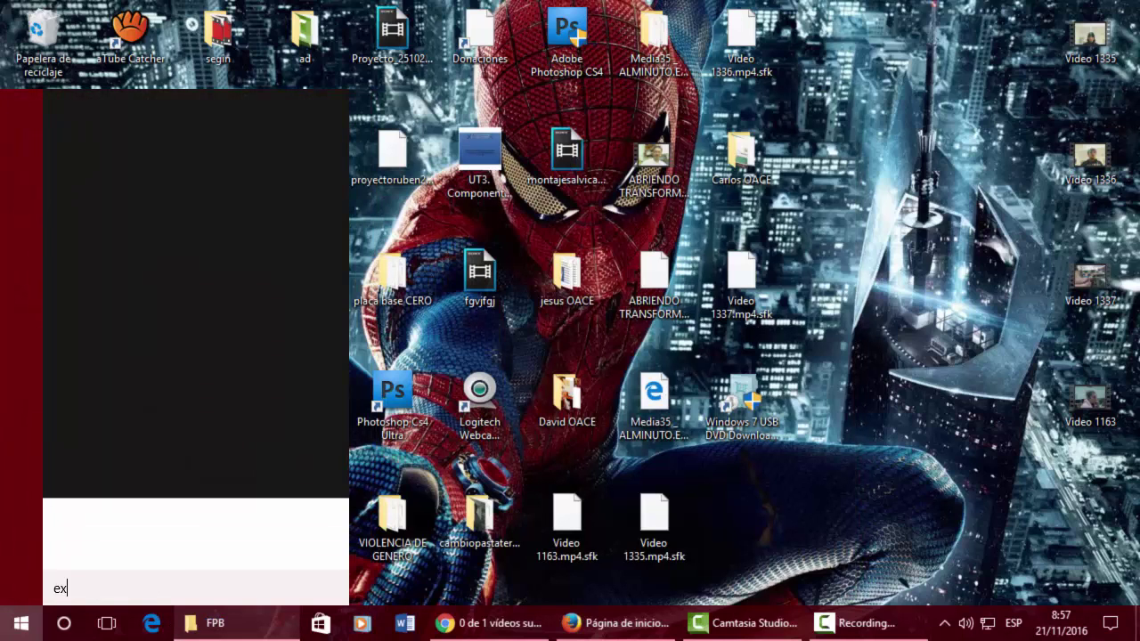
text(cel)
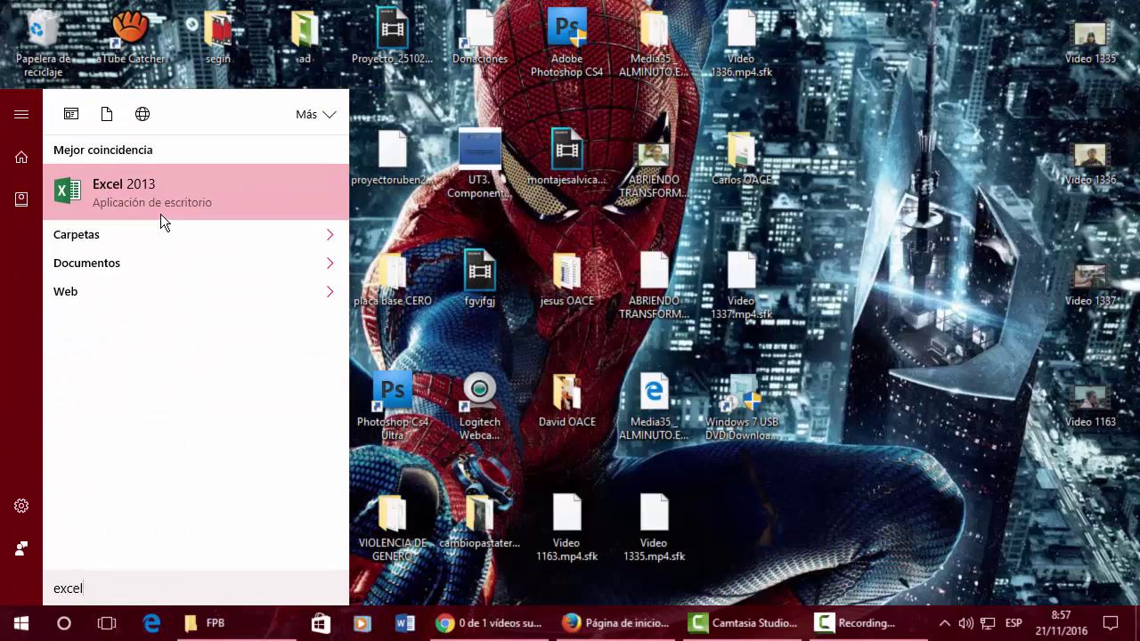
click(161, 214)
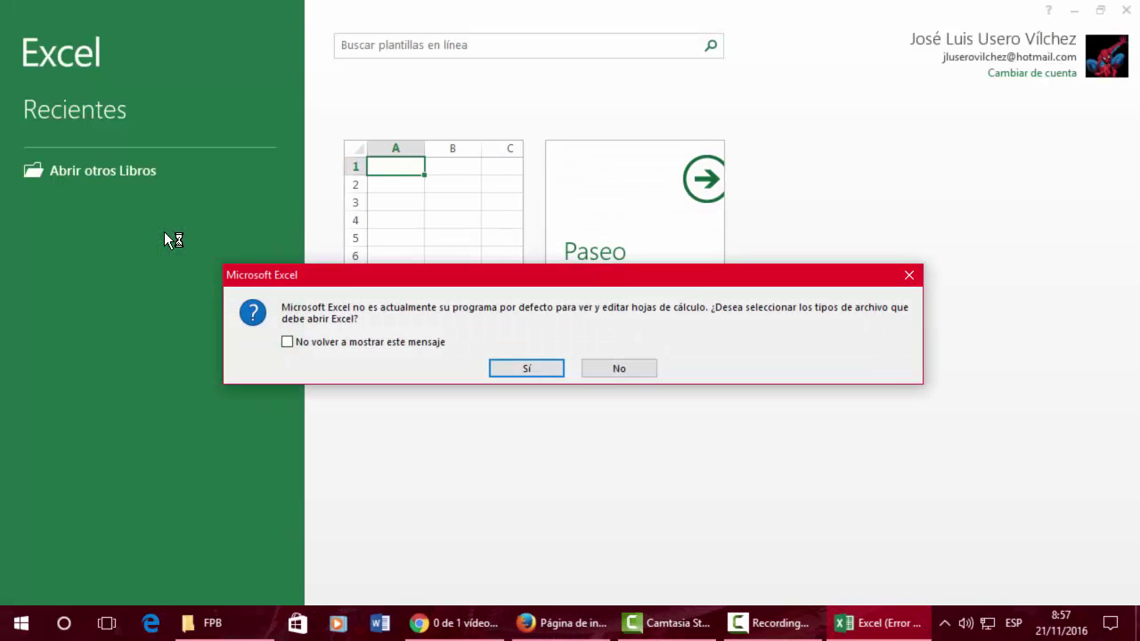
Decline the default-program prompt for good, dismiss the activation notice, and create a blank workbook
click(419, 345)
click(618, 362)
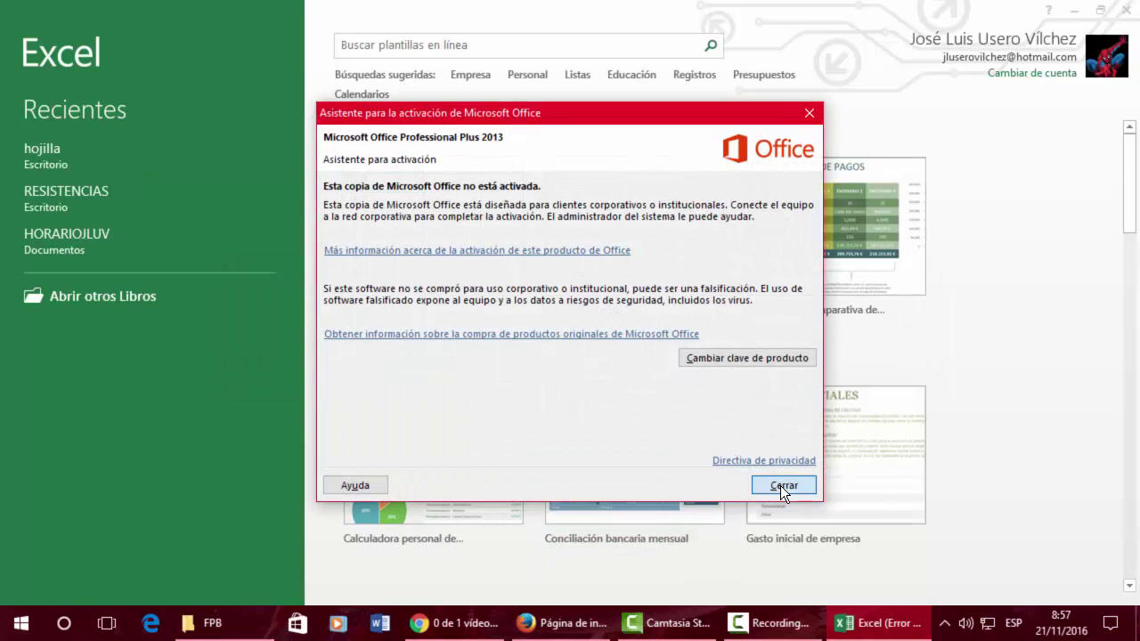
click(780, 485)
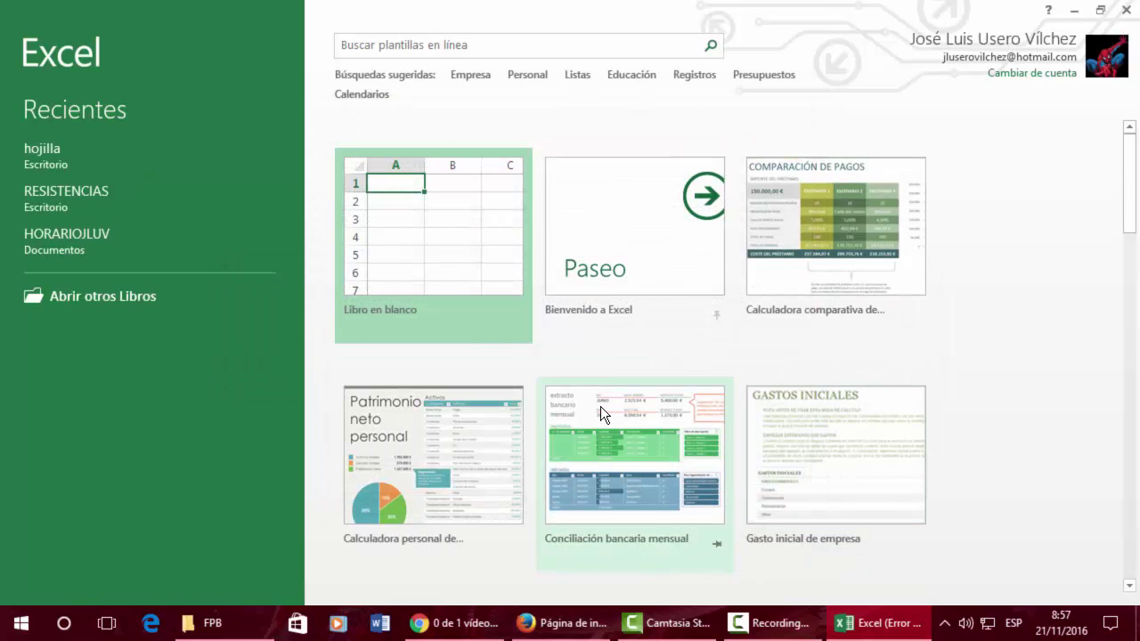
click(409, 267)
click(409, 267)
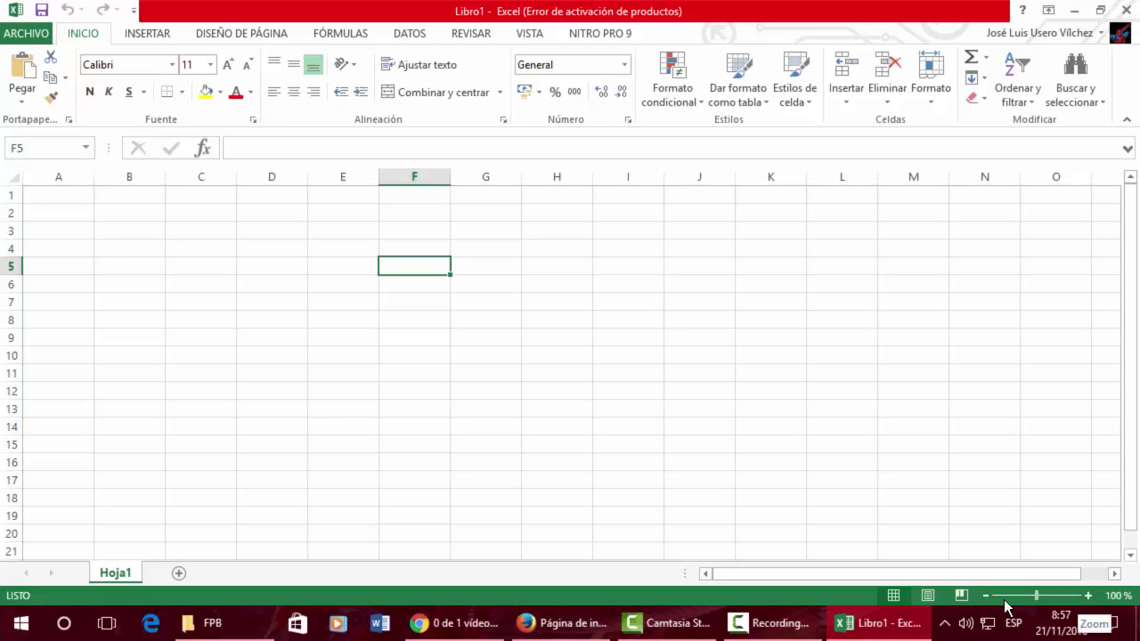
Zoom the Hoja1 sheet in to 170 %
click(1088, 595)
click(1088, 595)
click(1088, 595)
click(1088, 595)
click(1088, 595)
click(1089, 595)
click(1089, 595)
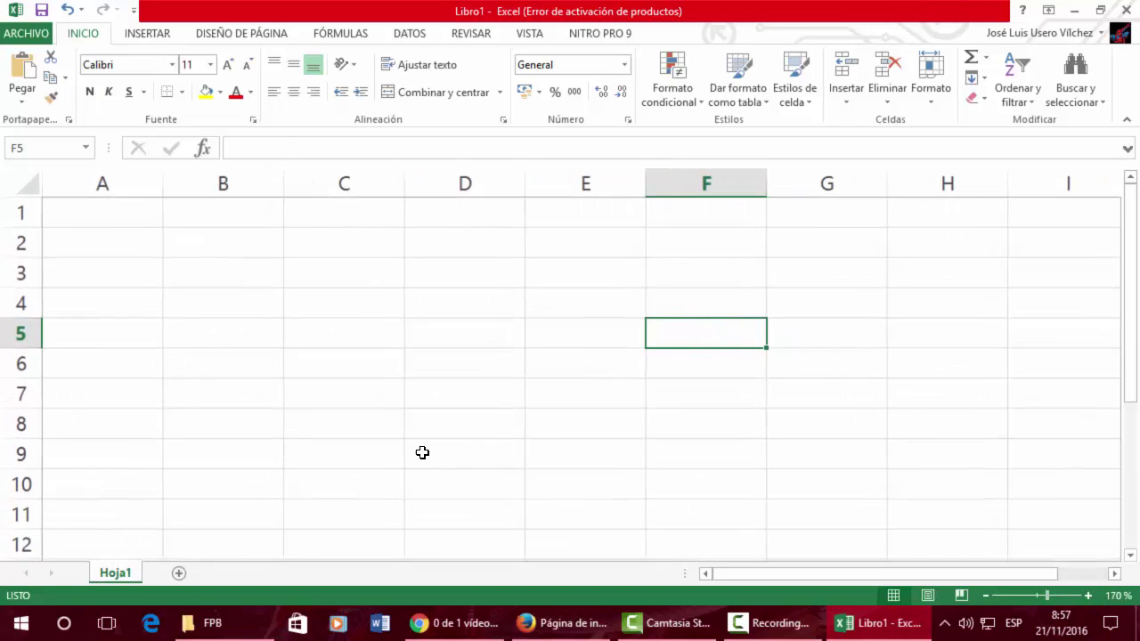
click(125, 219)
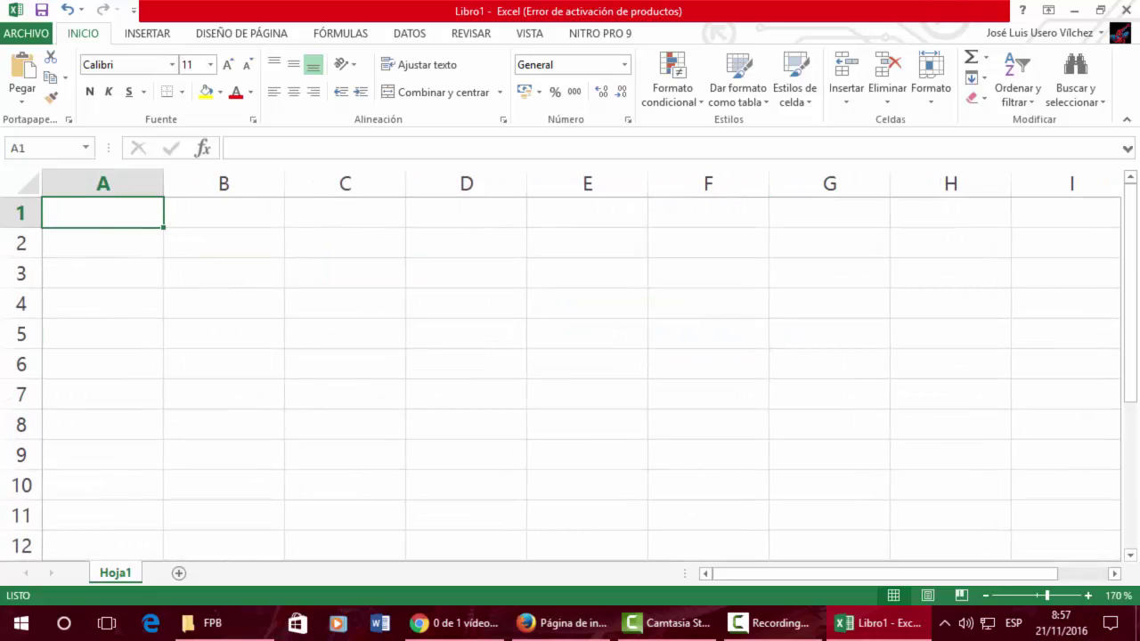
Type Lunes, Martes, Miércoles, Jueves and Viernes across B1 to F1 as column headings
click(223, 212)
text(Lu)
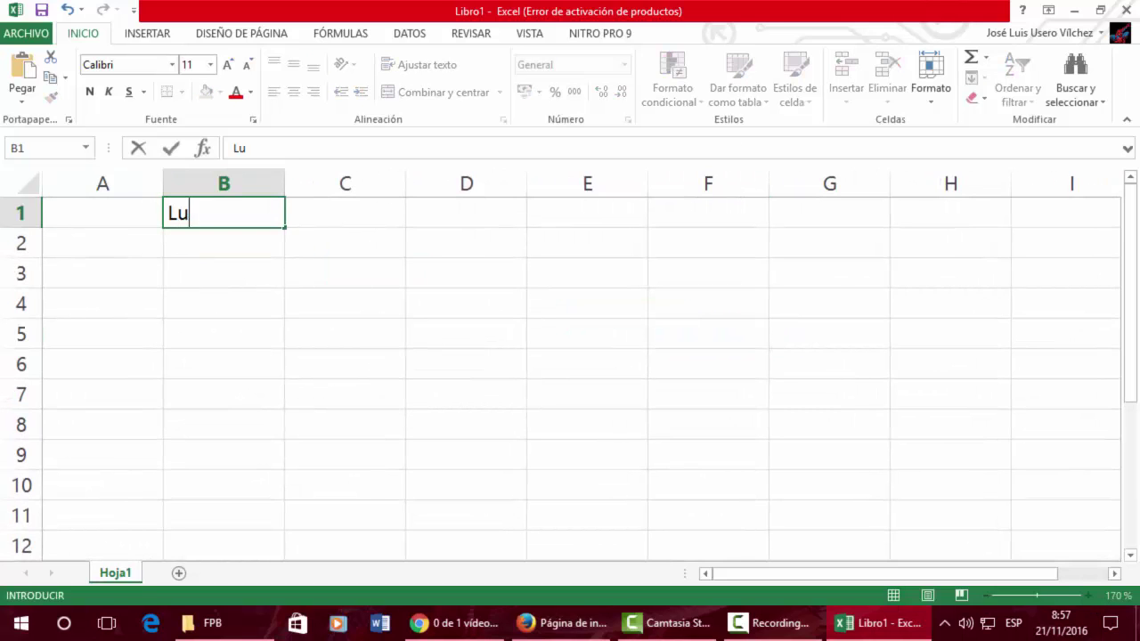
text(nes)
key(Tab)
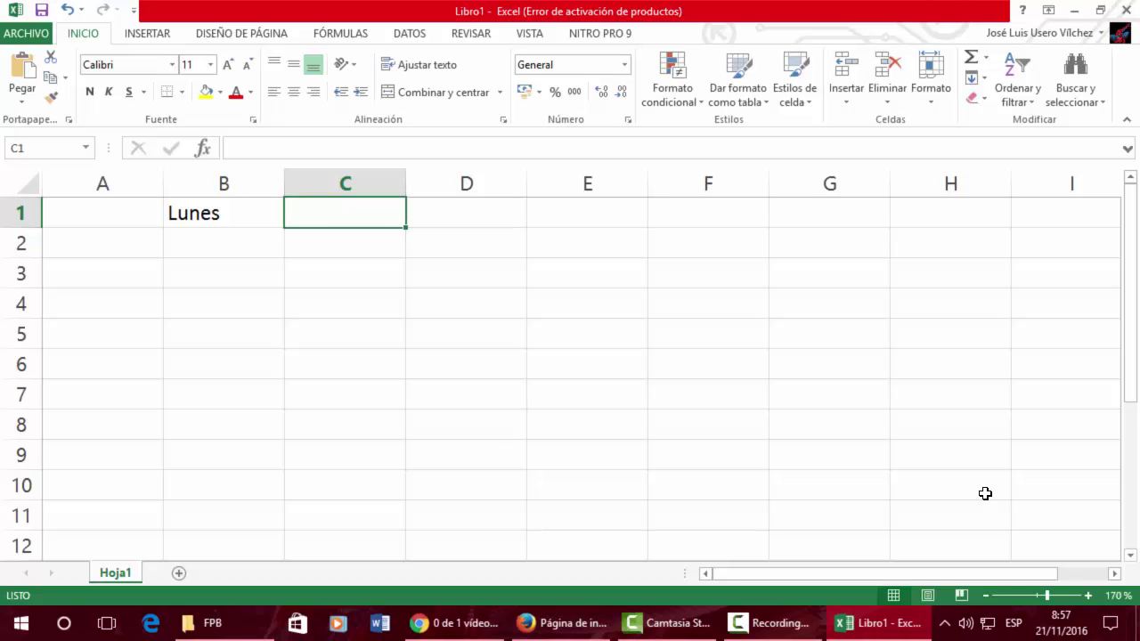
text(Martes)
key(Tab)
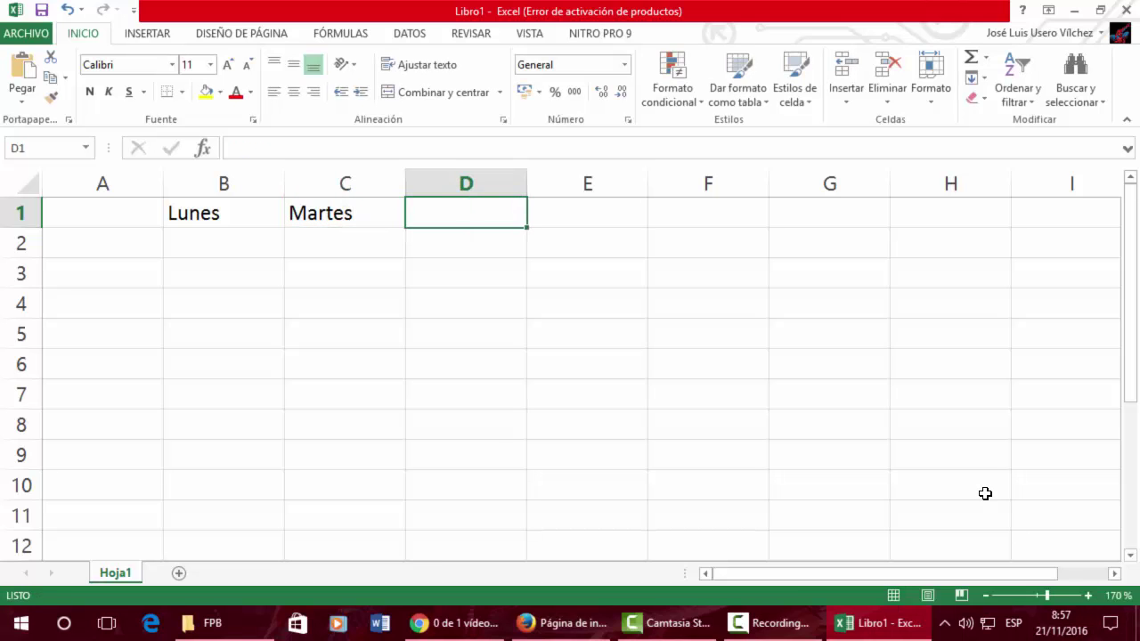
text(Miércoles)
key(Tab)
text(J)
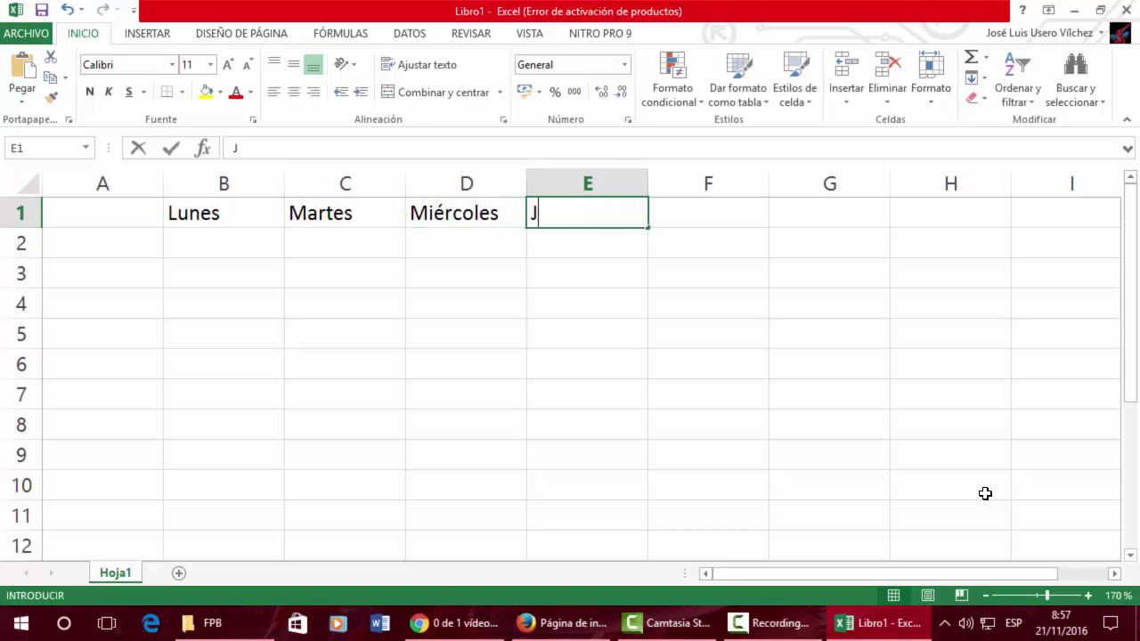
text(ueves)
key(Tab)
text(Viernes)
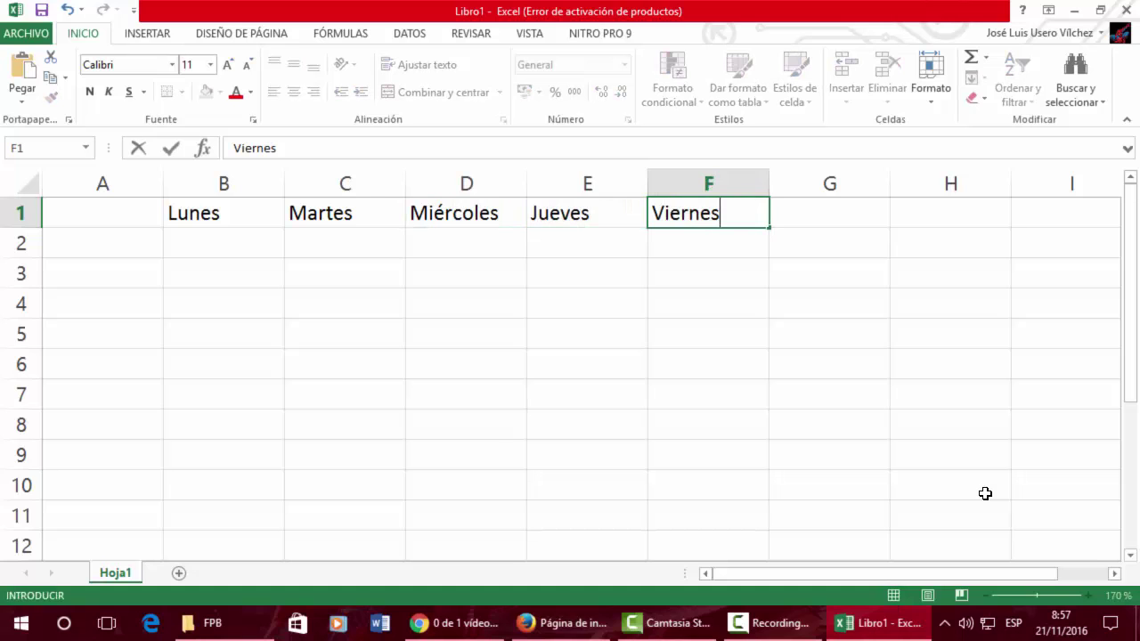
key(Return)
key(Left)
key(Left)
key(Left)
key(Left)
key(Left)
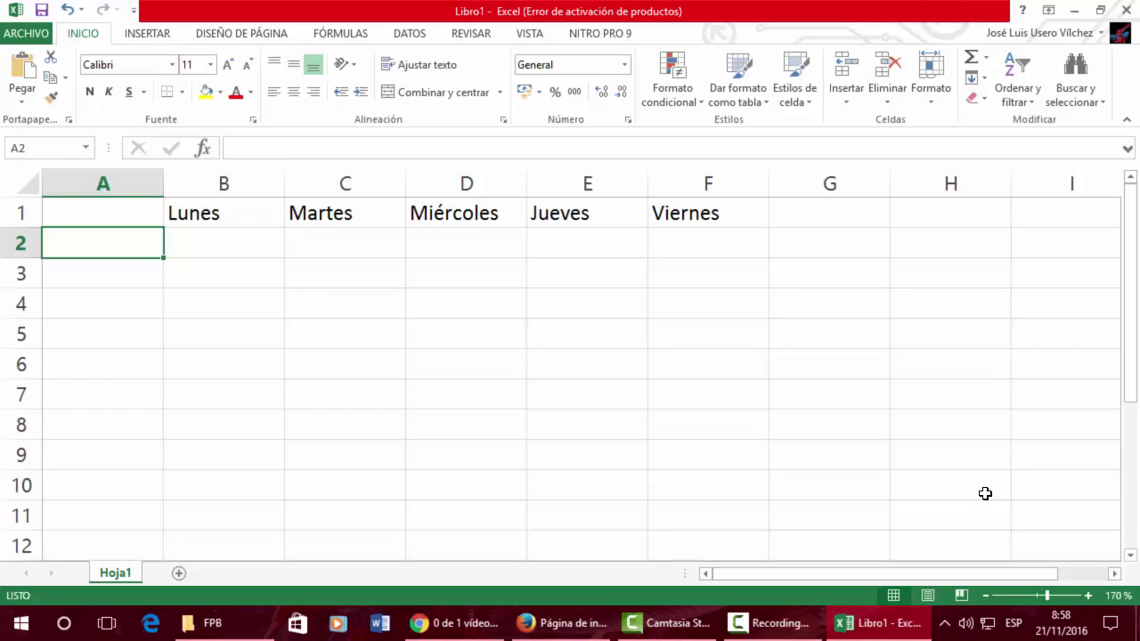
Enter the slots 8:15-9:15, 9:15-10:15, 10:15-11:15 and 11:15-11:45 in A2 to A5
text(8:15)
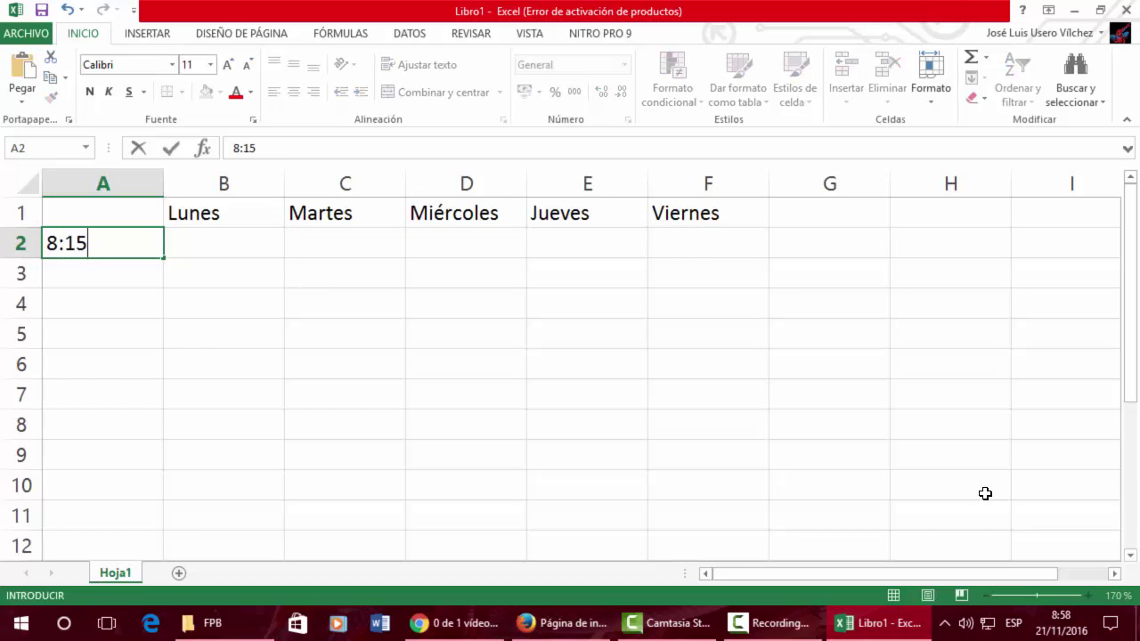
text(-9)
text(:15)
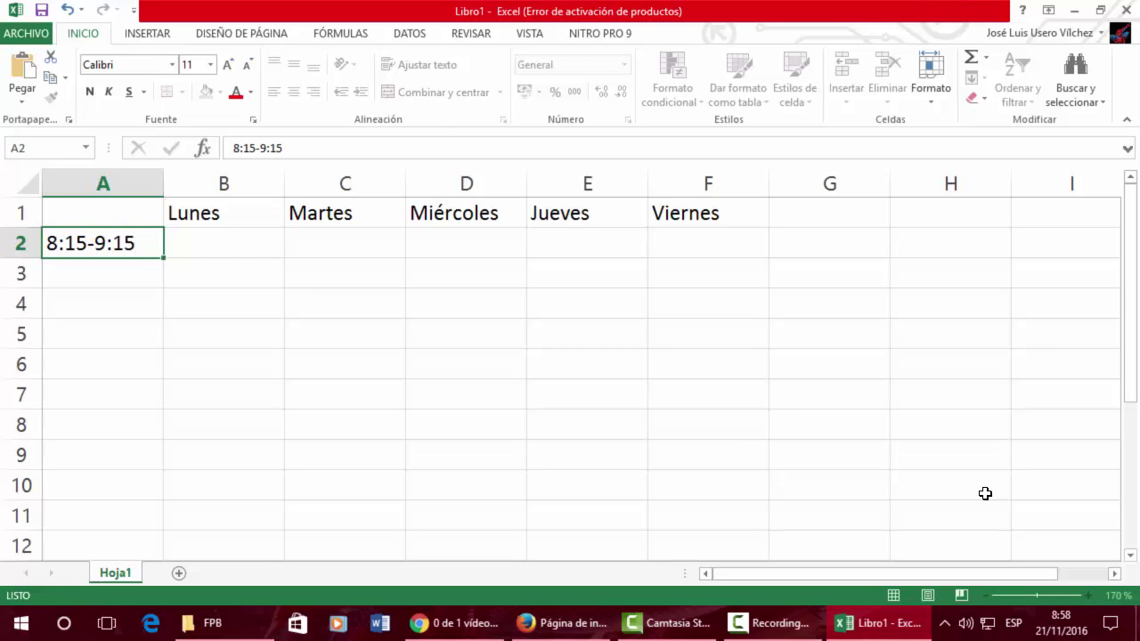
key(Return)
text(9:15)
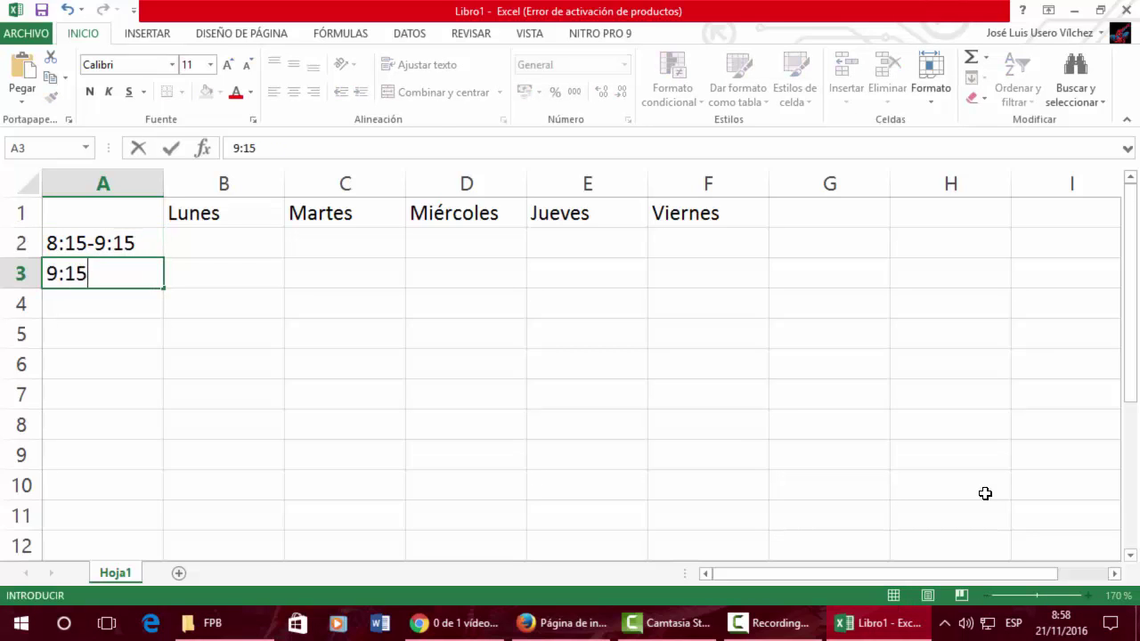
text(-10:1)
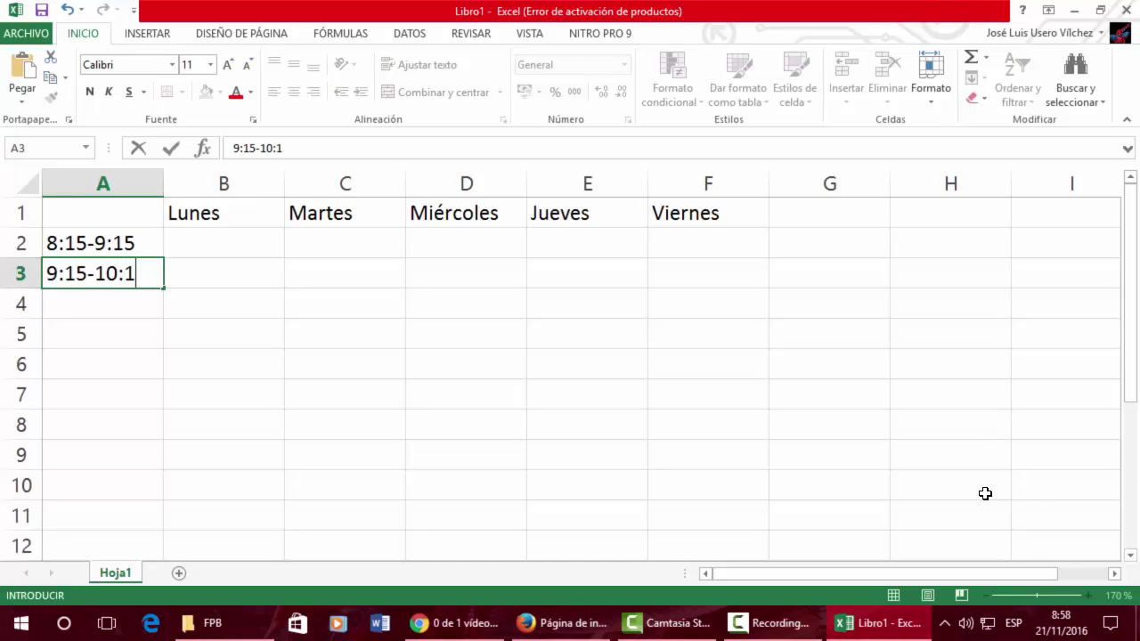
text(5)
key(Return)
text(ç)
key(BackSpace)
text(1)
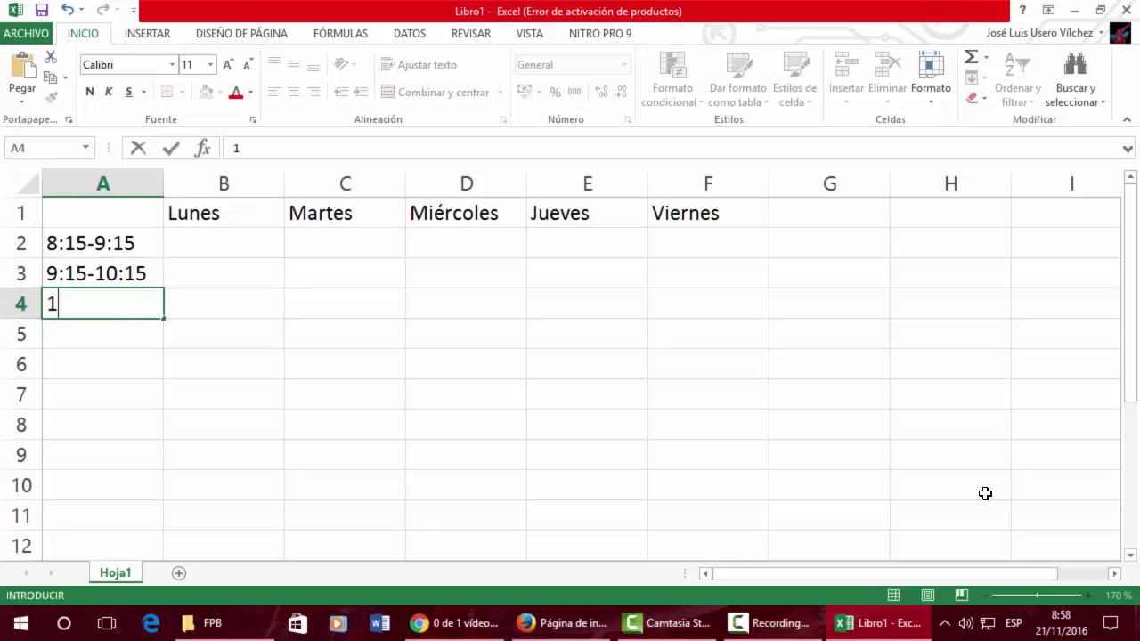
text(0:15-11)
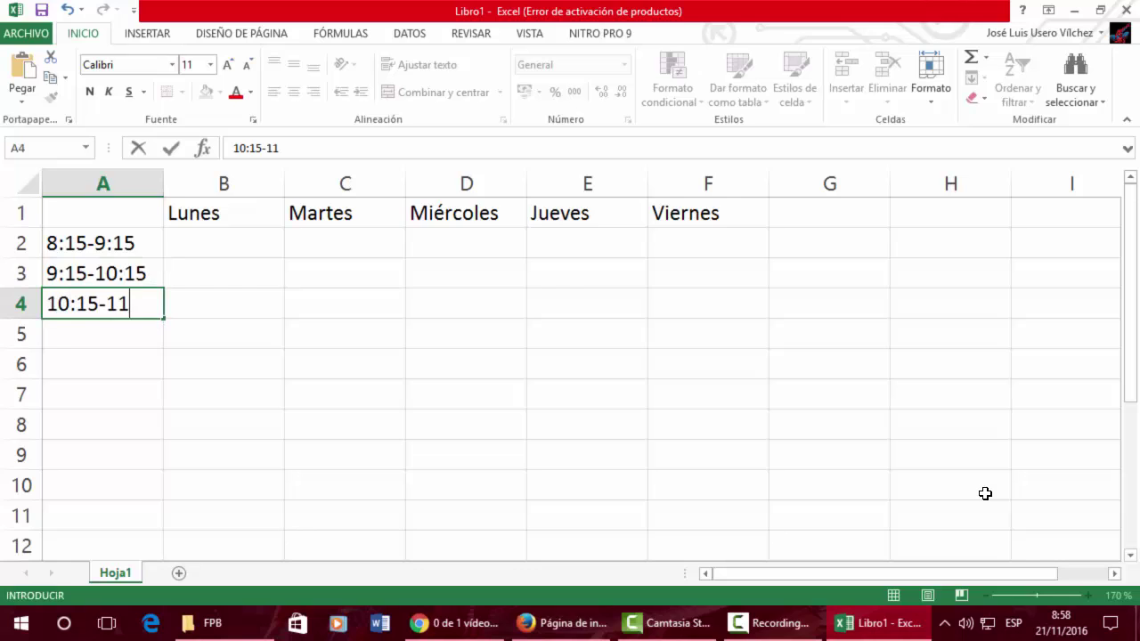
text(:15)
key(Return)
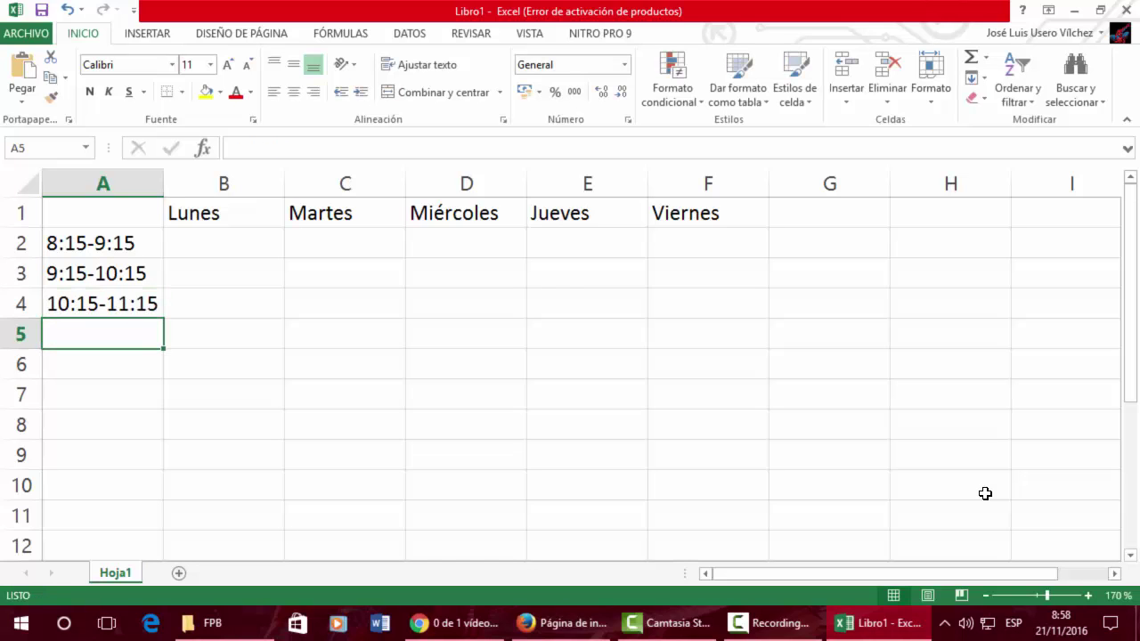
text(11:15)
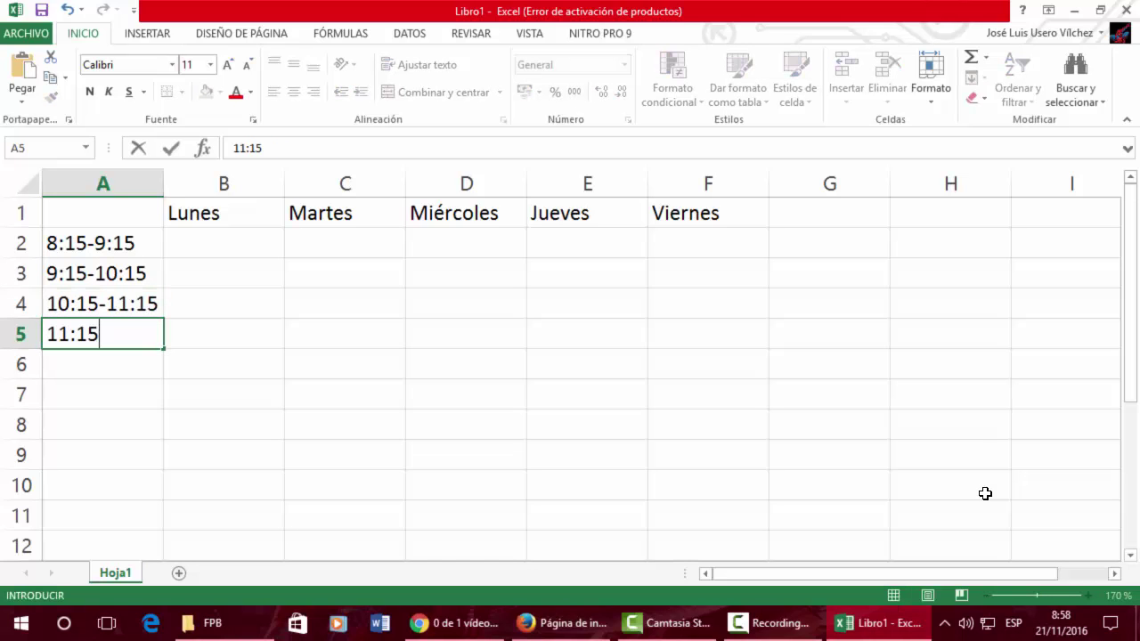
text(-11:)
text(45)
key(Return)
Enter the slots 11:45-12:45, 12:45-13:45 and 13:45-14:45 in A6 to A8
text(11:)
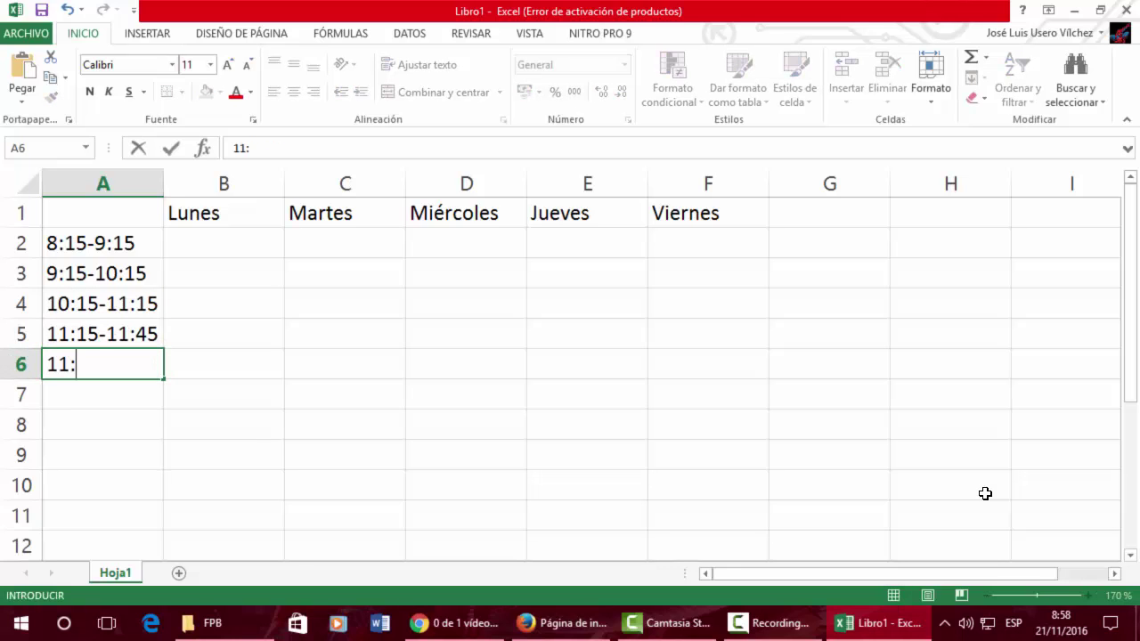
text(45-12)
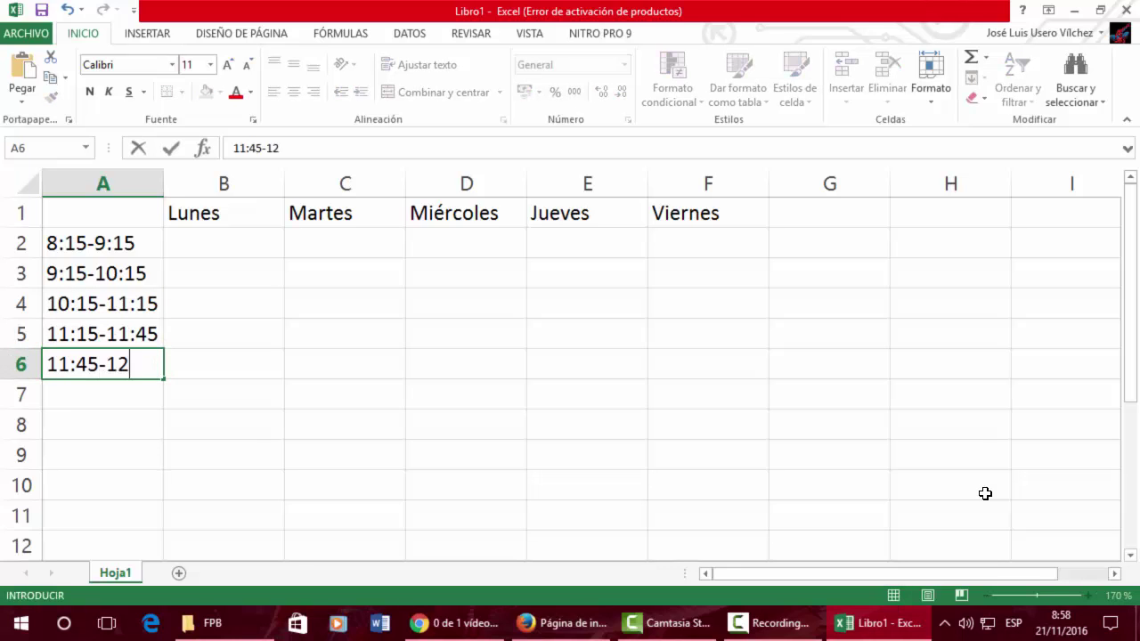
text(:)
text(45)
key(Return)
text(12:)
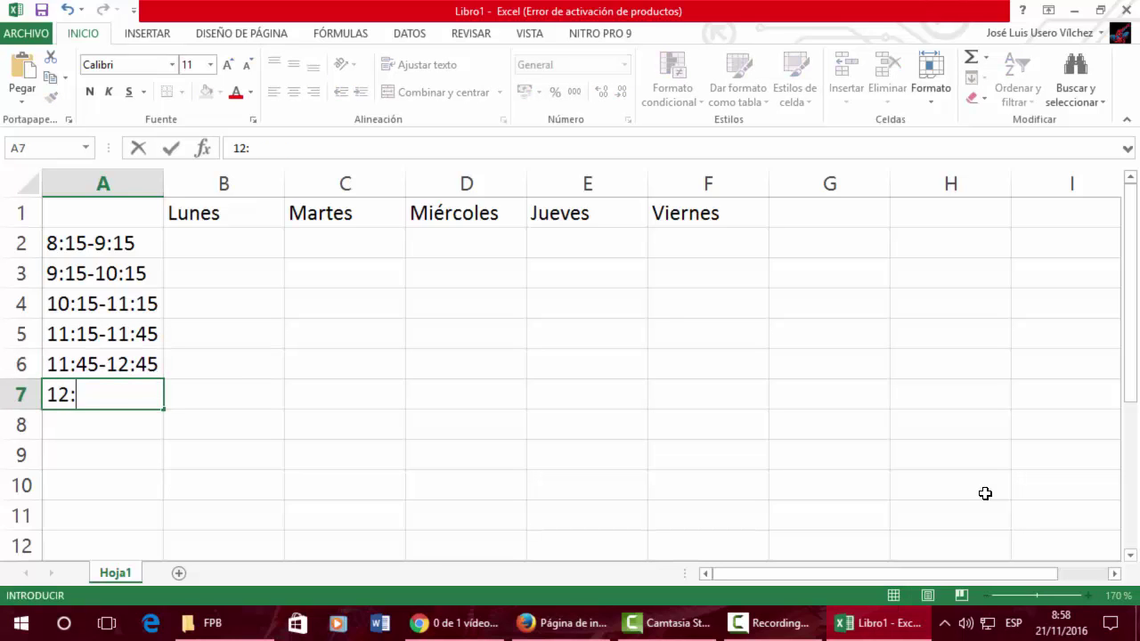
text(45-1)
text(4)
key(BackSpace)
text(3:45)
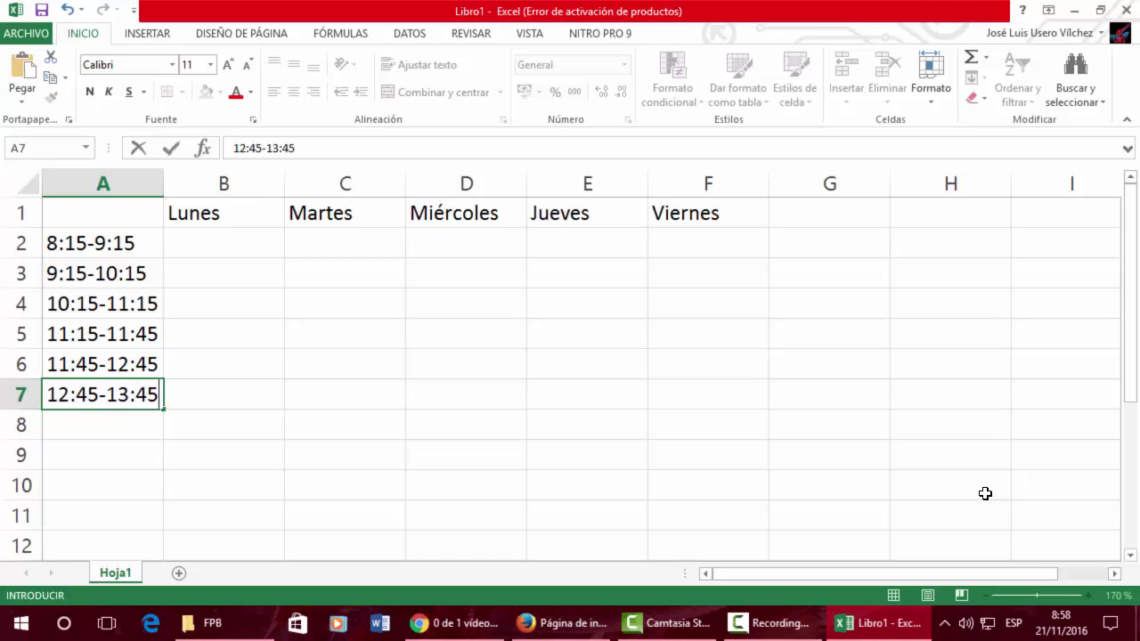
key(Return)
text(13)
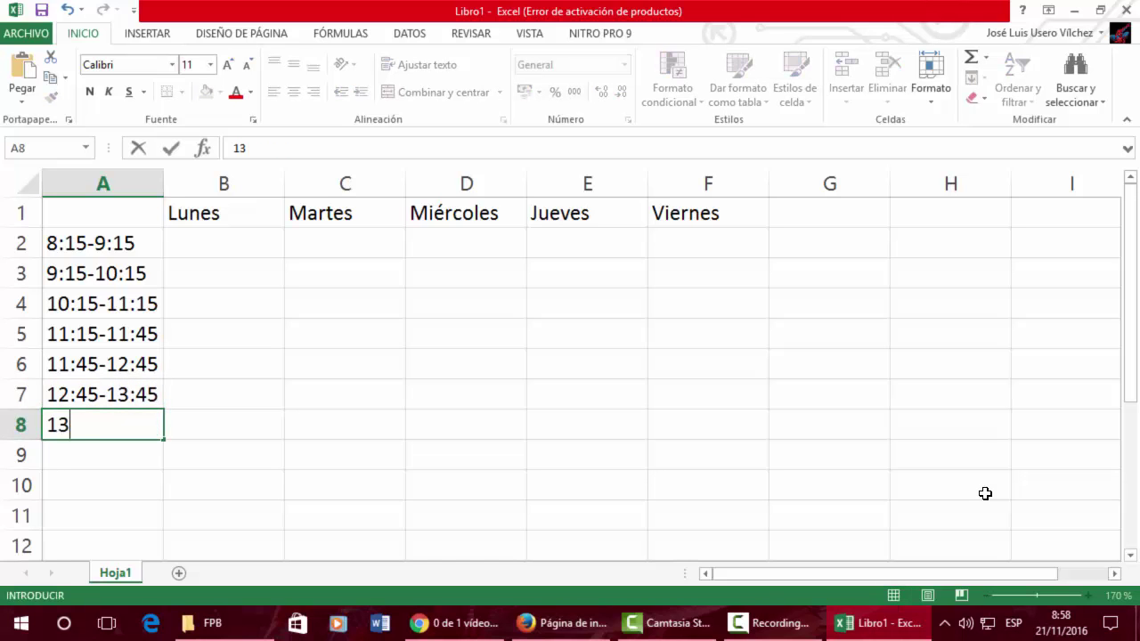
text(:45-1)
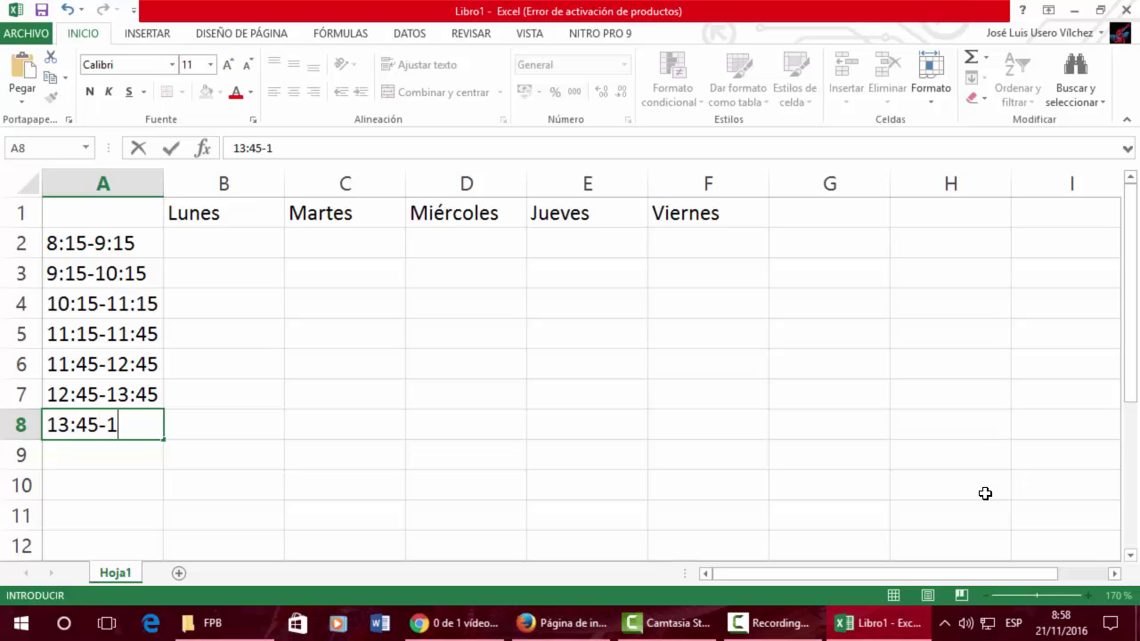
text(4:45)
key(Up)
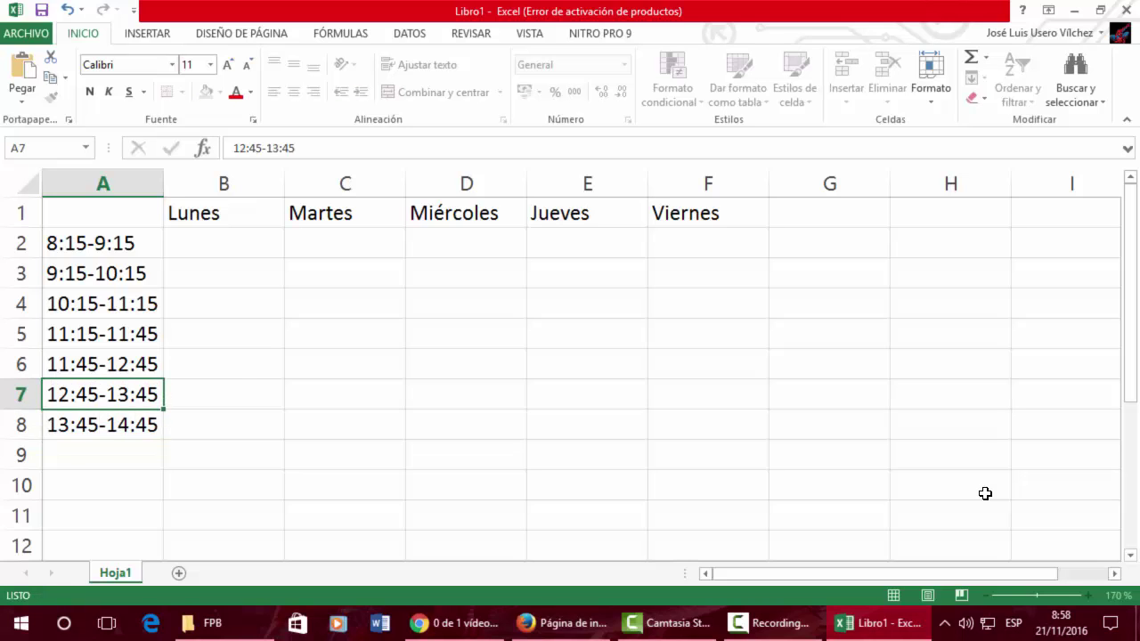
key(Up)
key(Up)
key(Up)
key(Down)
key(Right)
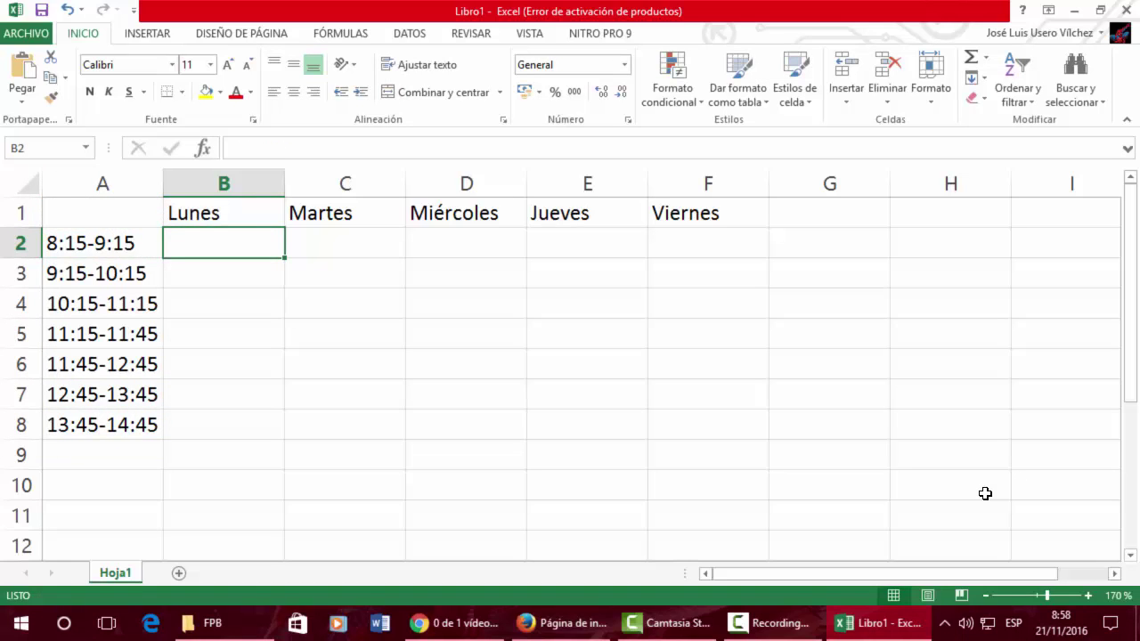
Fill B2 to B4 with OACE for Monday's first three periods
text(O)
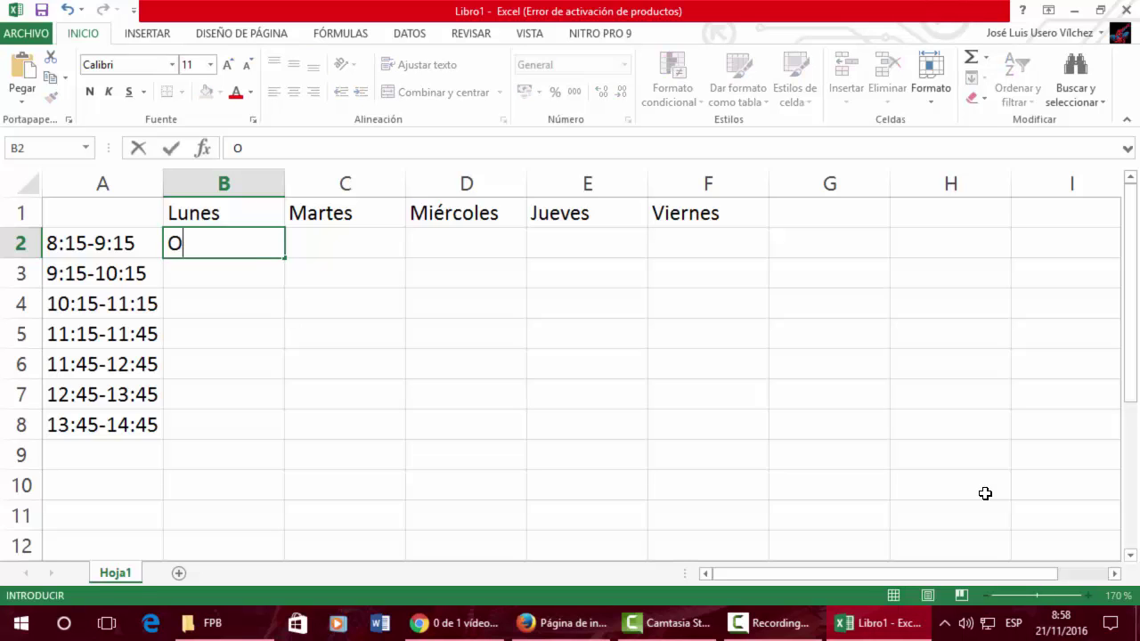
text(ACE)
key(Return)
text(OAC)
key(Return)
text(AO)
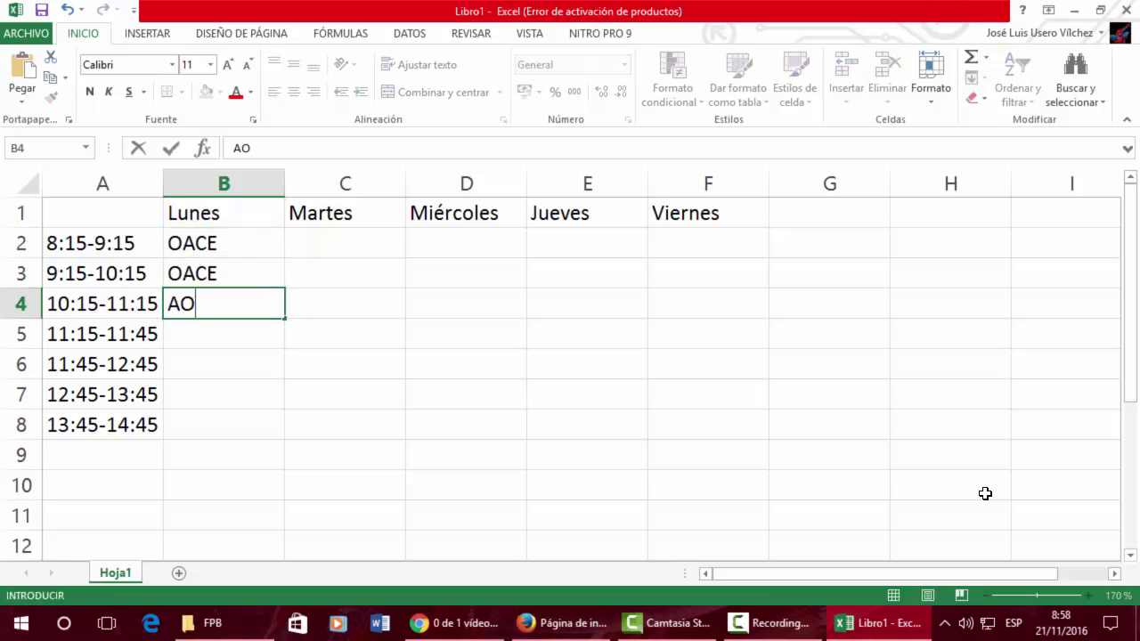
key(BackSpace)
key(BackSpace)
text(O)
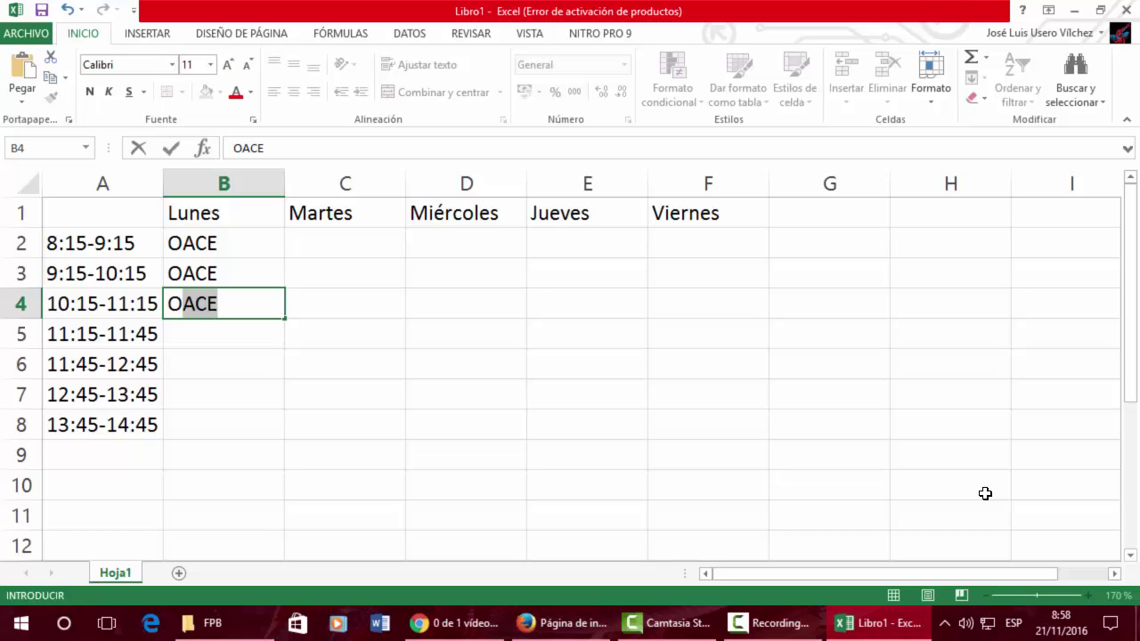
key(Return)
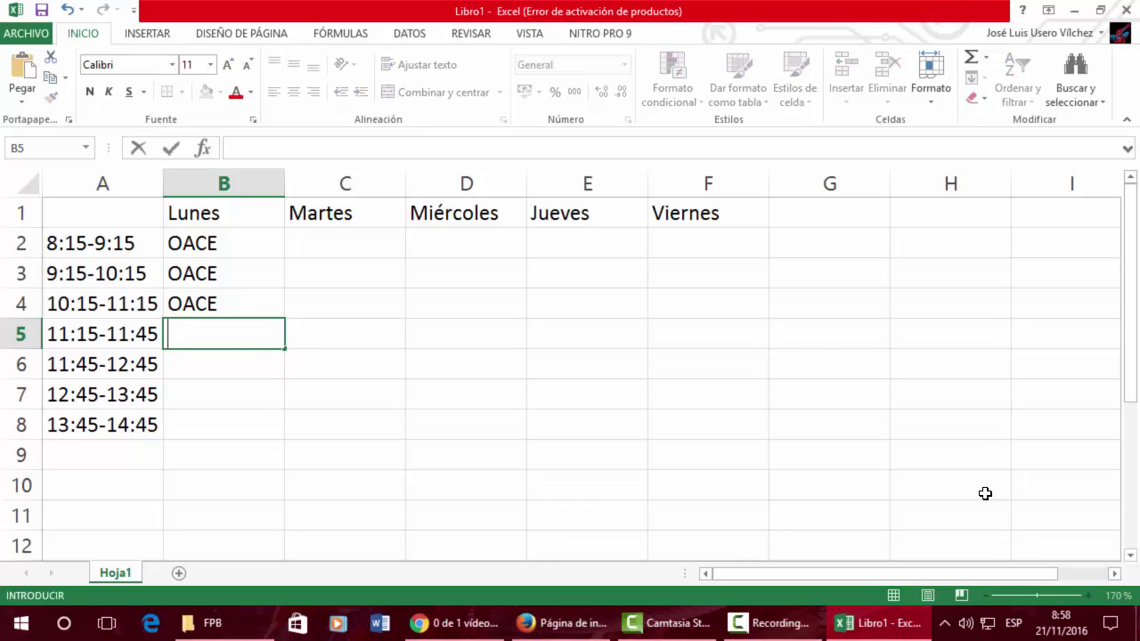
Enter Recreo in B5 for Monday's 11:15-11:45 break
text(Recreo)
key(Tab)
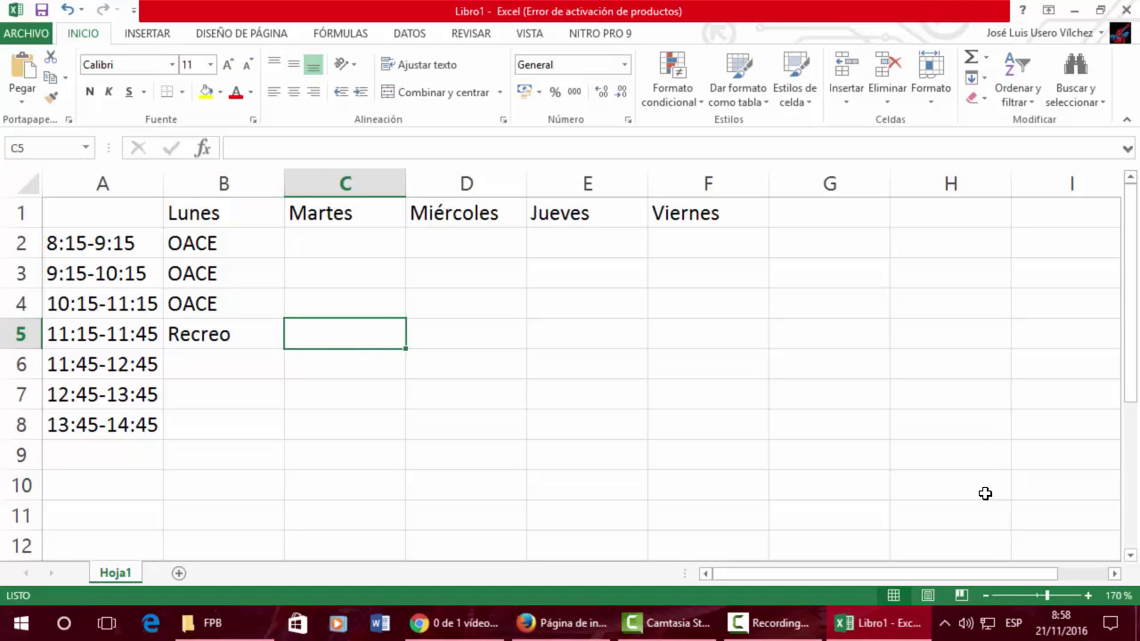
key(Left)
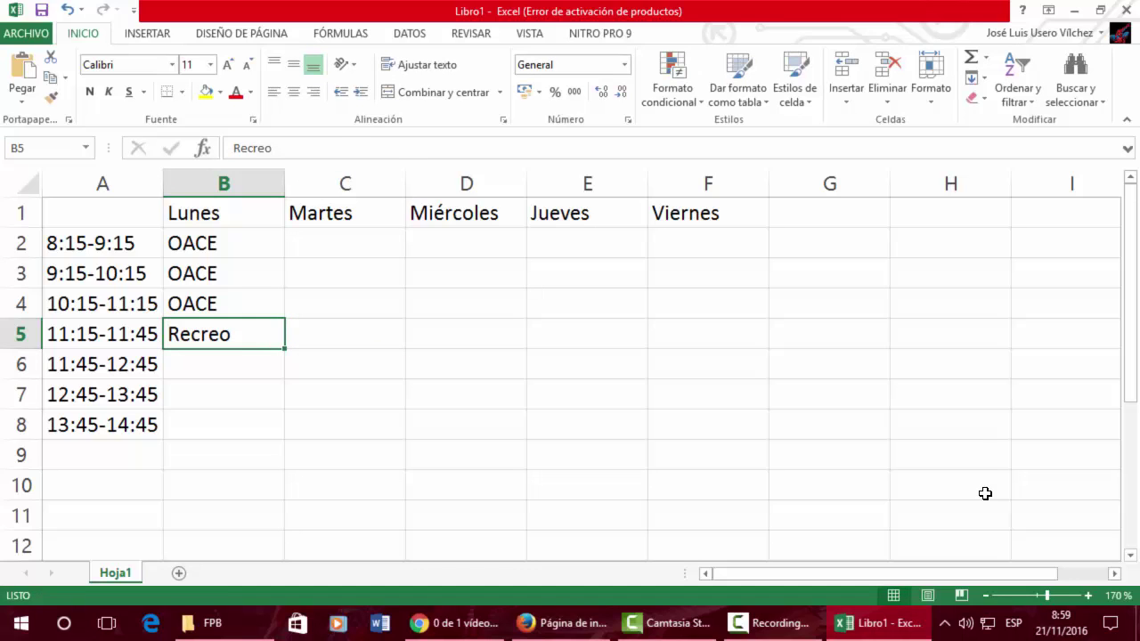
Copy Recreo from B5 and paste it into the break cells C5 through F5
key(ctrl+c)
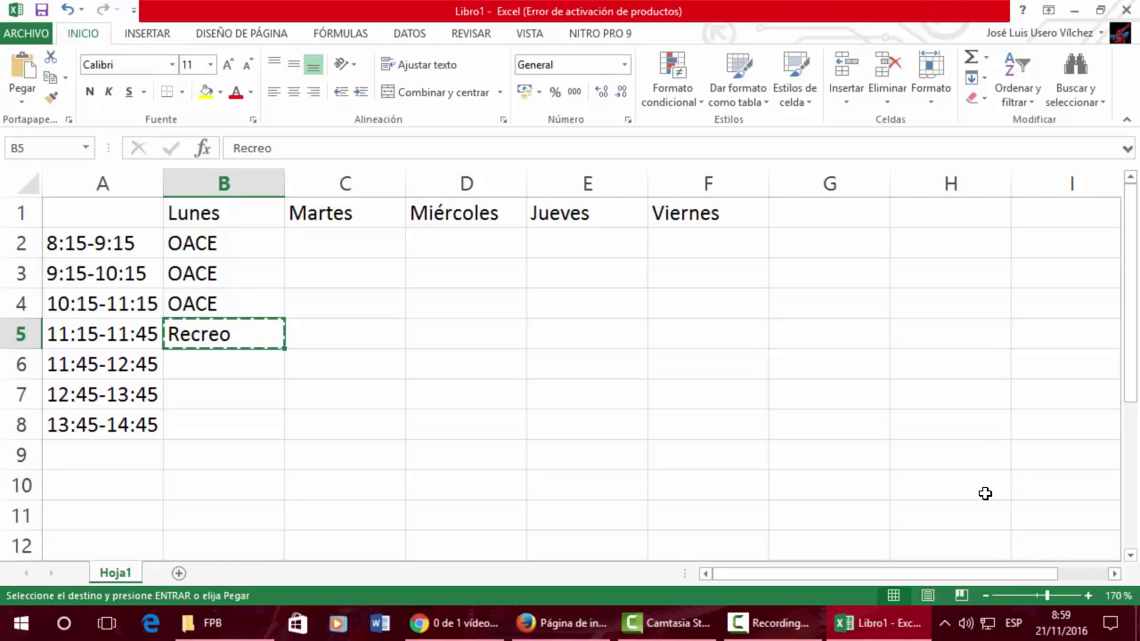
key(Right)
key(ctrl+v)
key(Right)
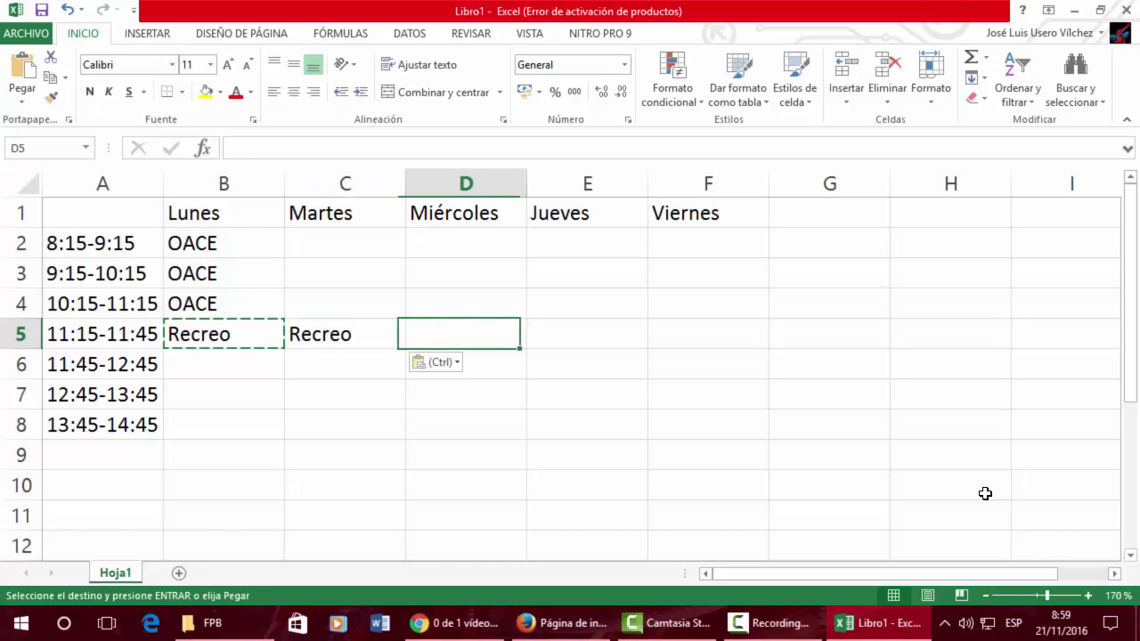
key(ctrl+v)
key(Right)
key(ctrl+v)
key(Right)
key(ctrl+v)
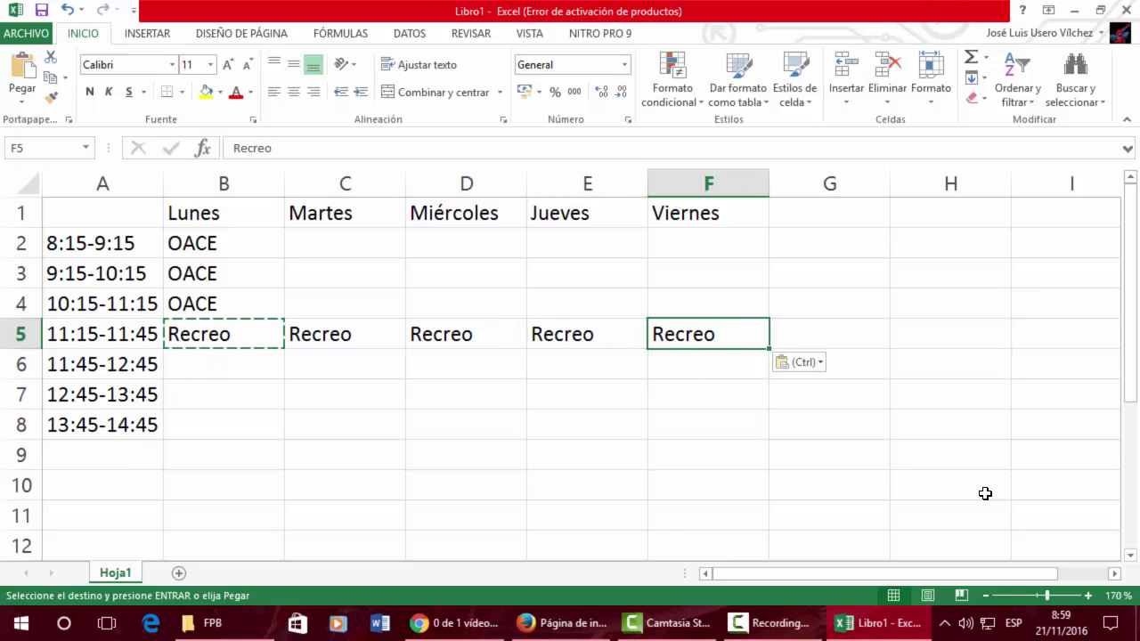
Clear the pasted Recreo entries from the break row
key(Left)
key(Left)
key(Left)
key(Left)
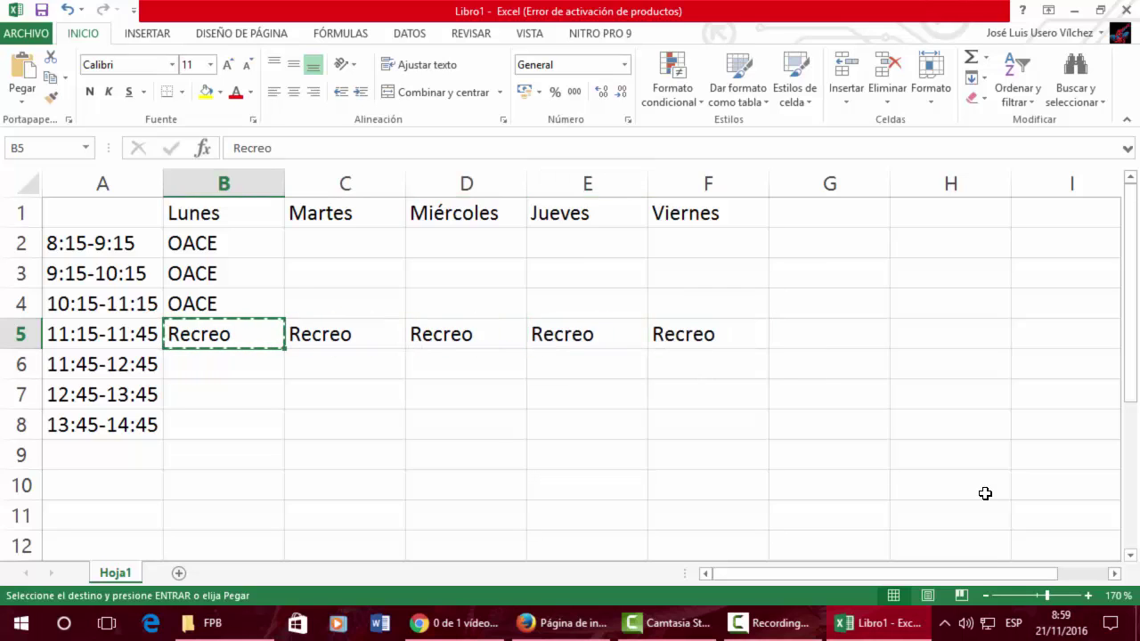
key(ctrl+Right)
key(Delete)
key(Left)
key(Delete)
key(Left)
key(Delete)
key(Left)
key(Delete)
key(Left)
key(Delete)
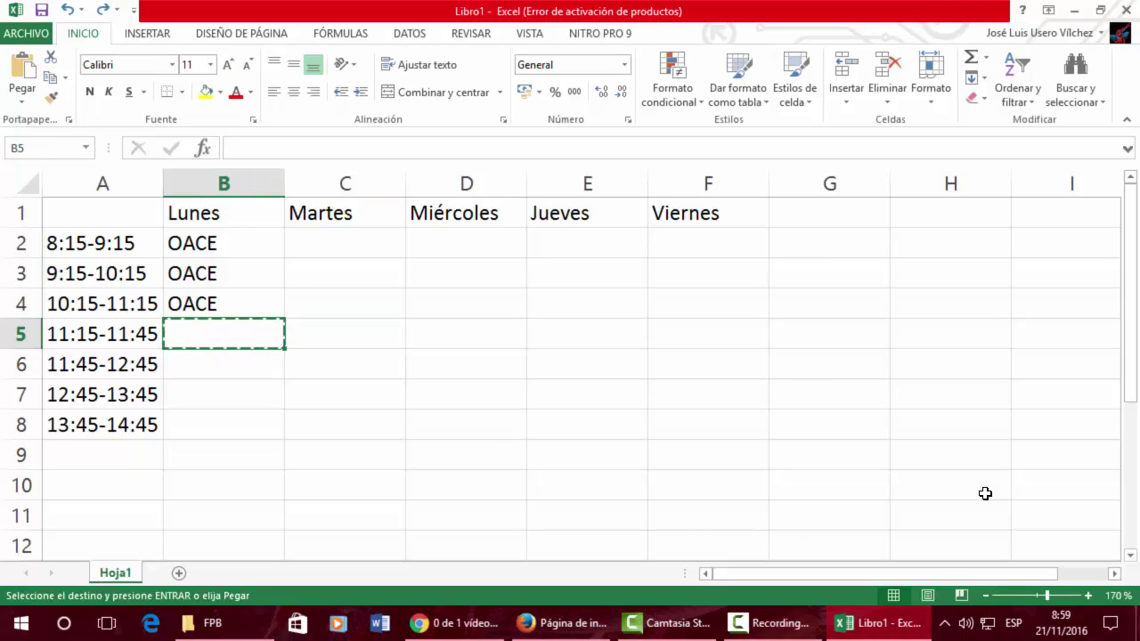
key(Escape)
Retype Recreo in B5 and drag-fill it across to F5
text(Re)
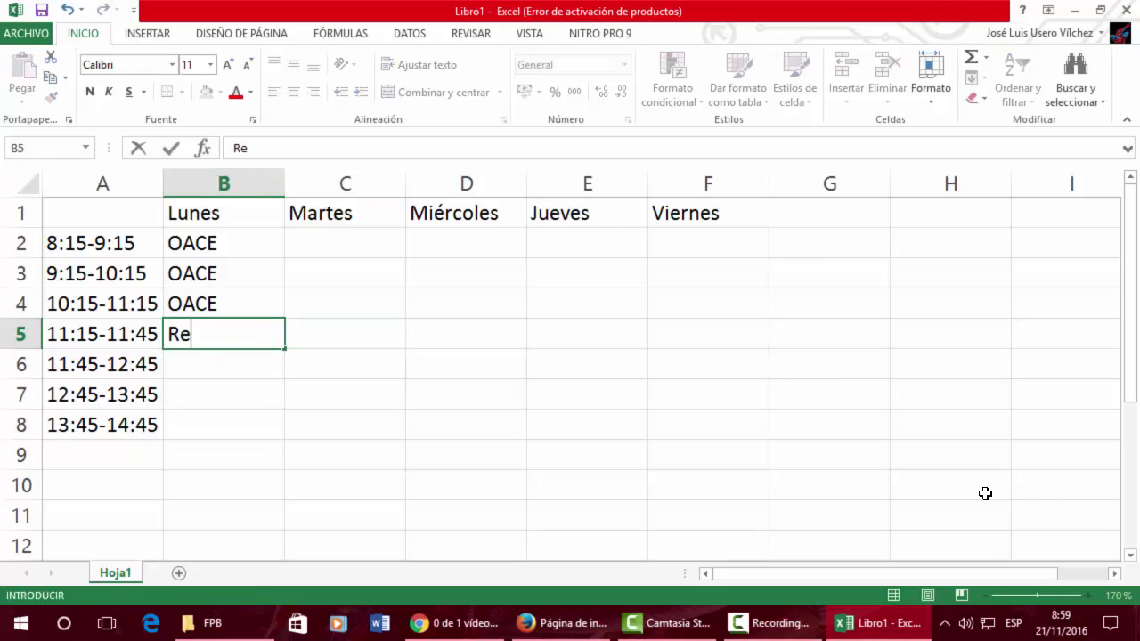
text(creo)
key(Return)
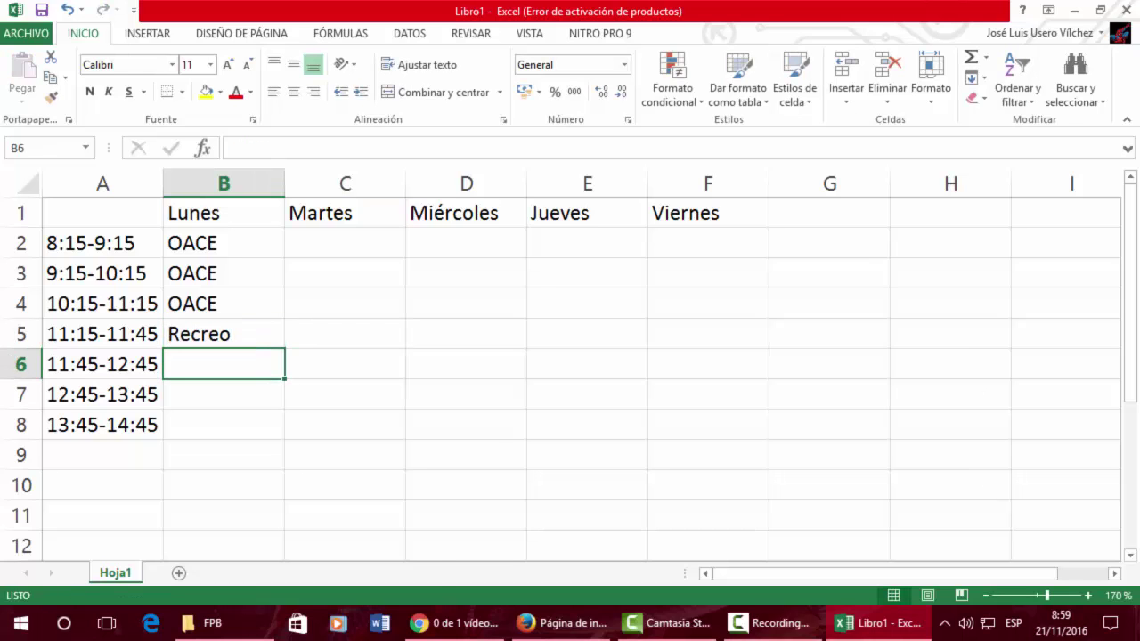
click(199, 337)
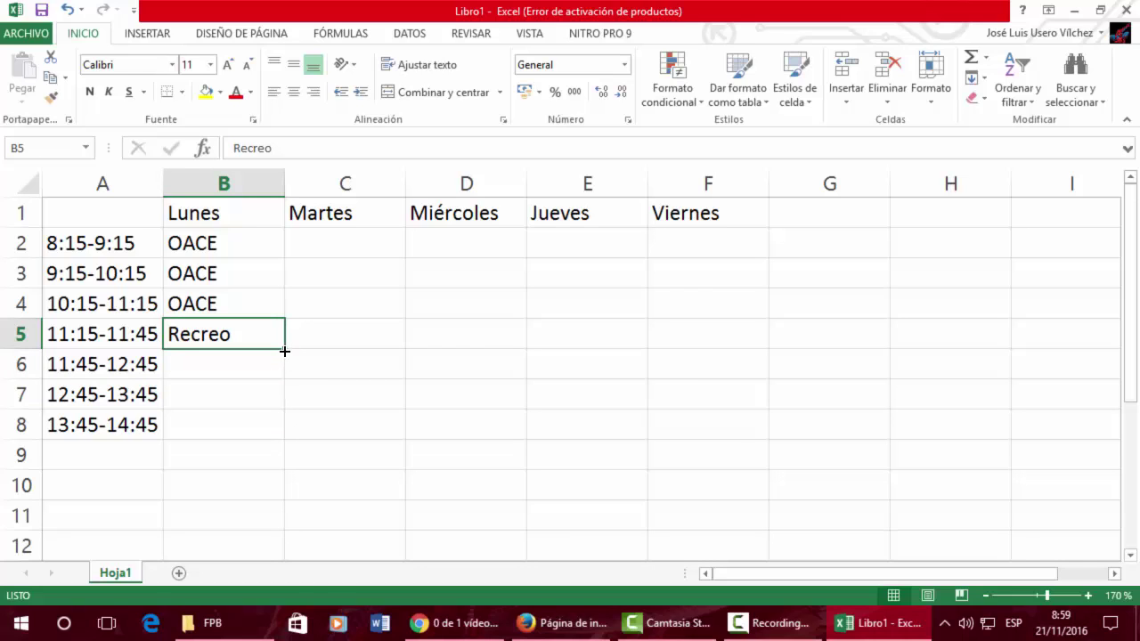
drag(284, 351, 737, 349)
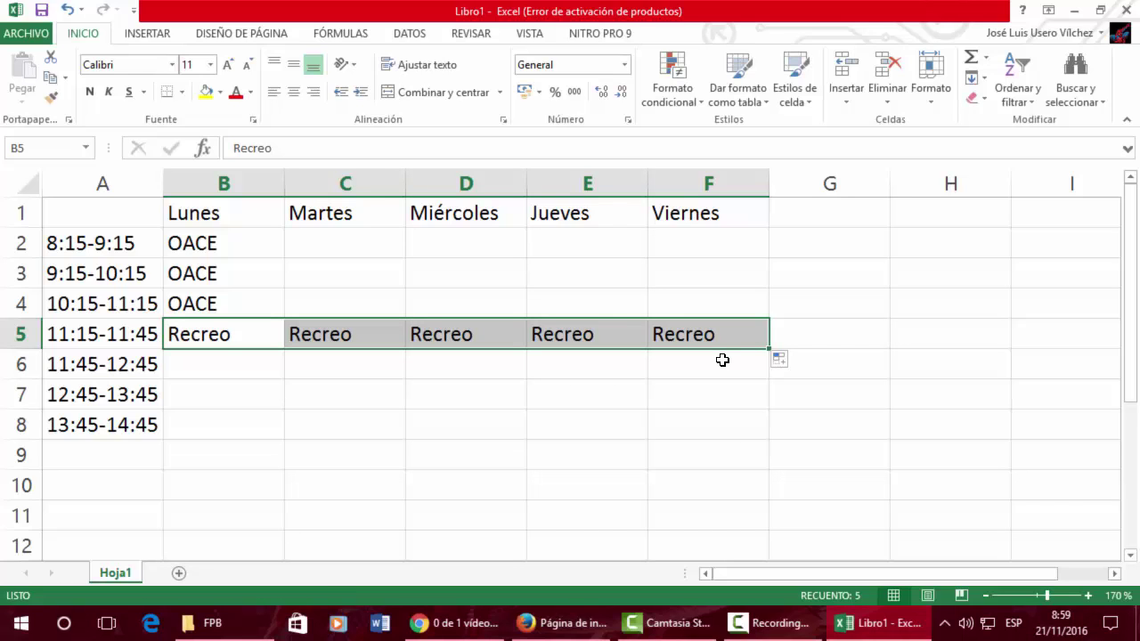
key(Down)
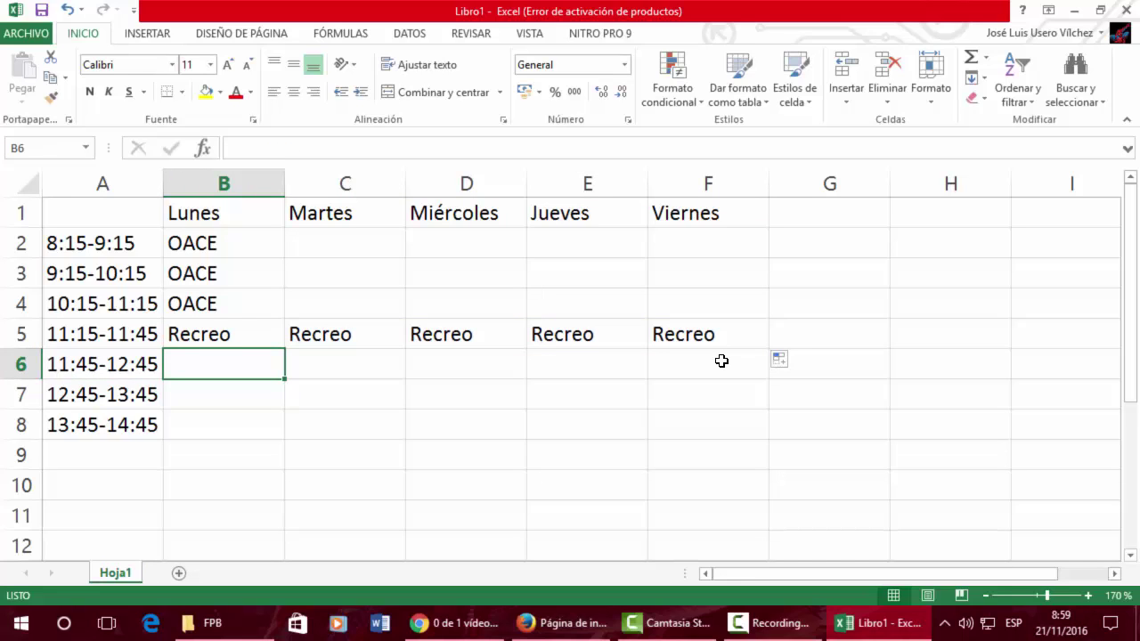
Enter MMS in B6, CS in B7 and Inglés in B8
text(MMS)
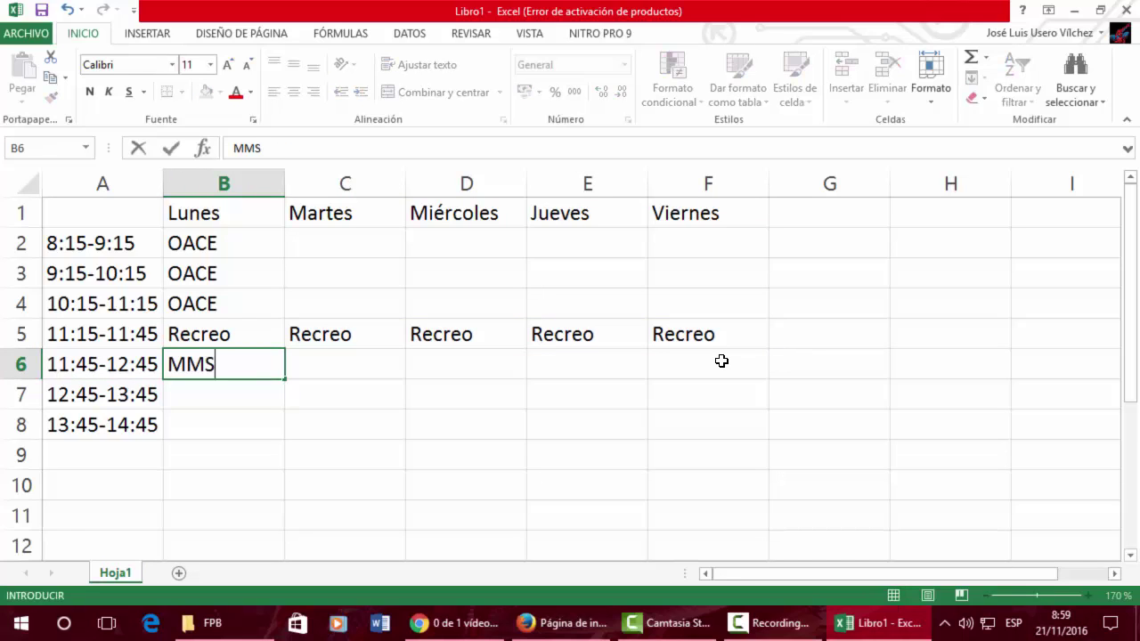
key(Return)
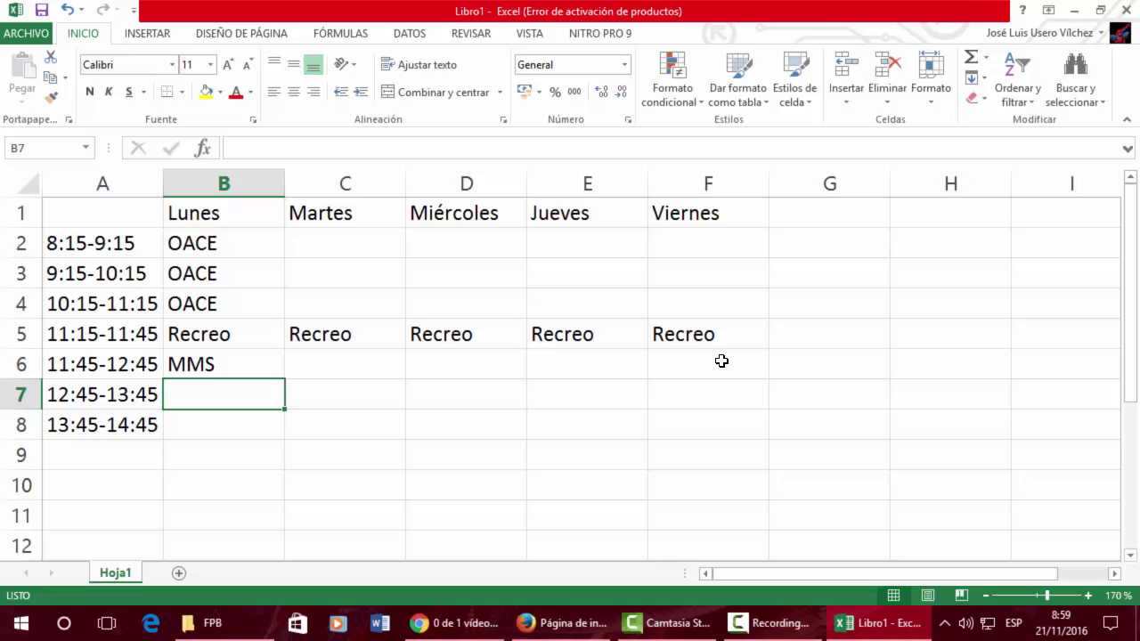
text(C)
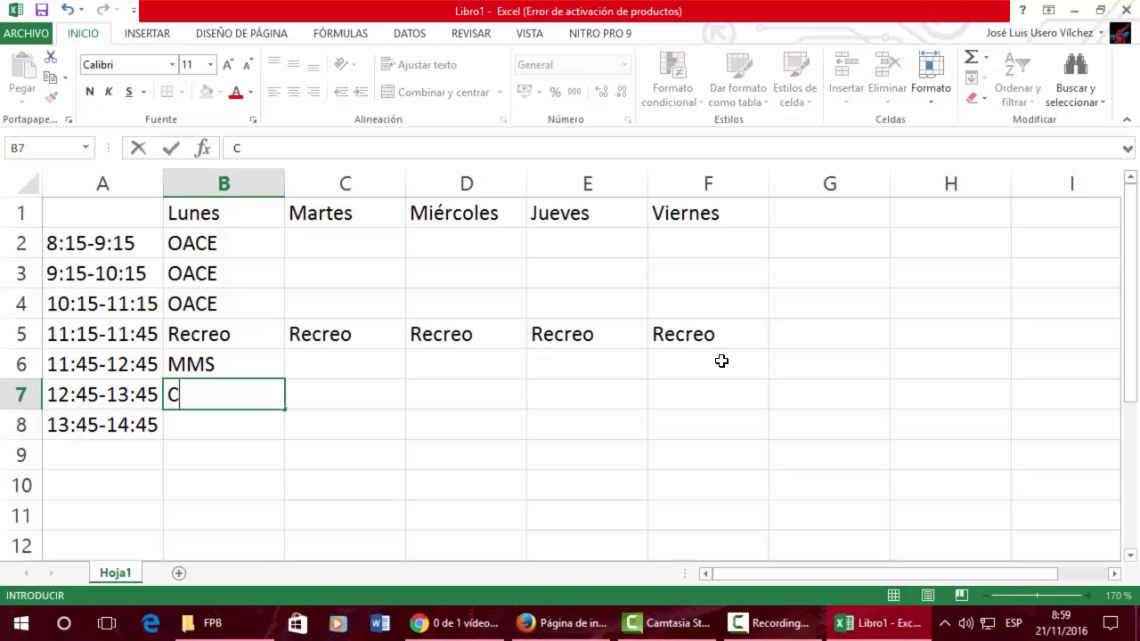
text(S)
key(Return)
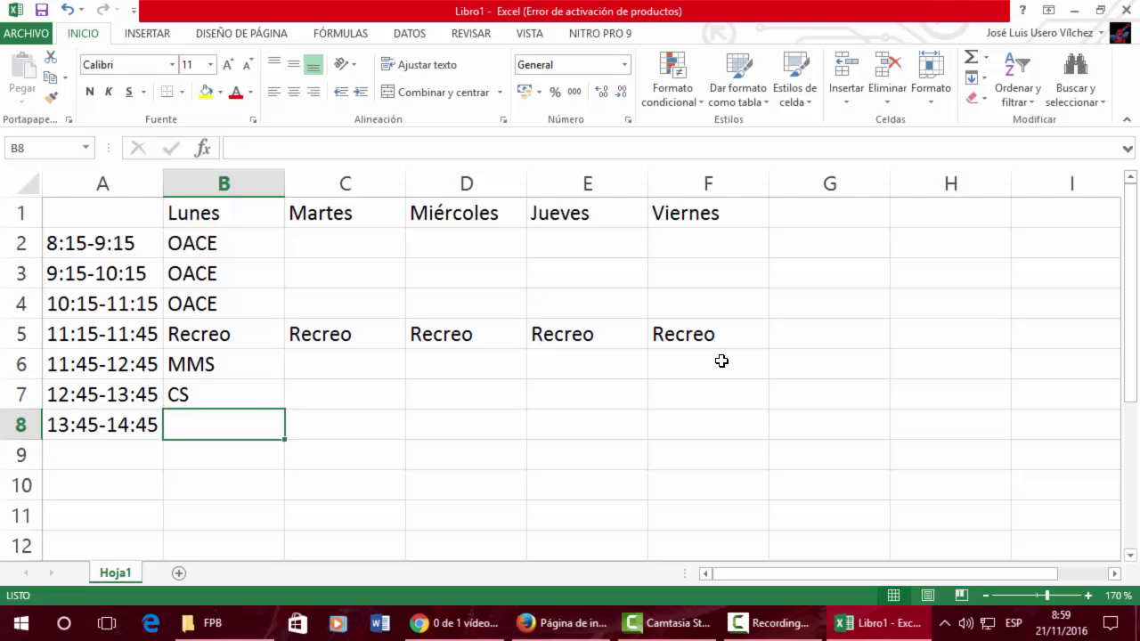
text(INGL)
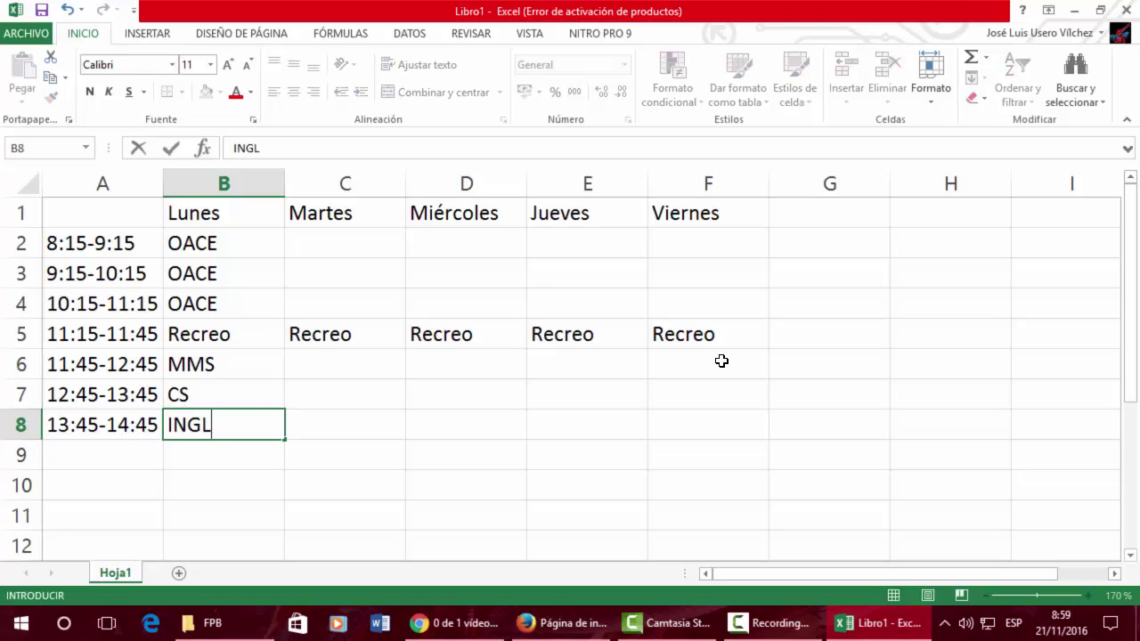
key(BackSpace)
key(BackSpace)
key(BackSpace)
text(nglés)
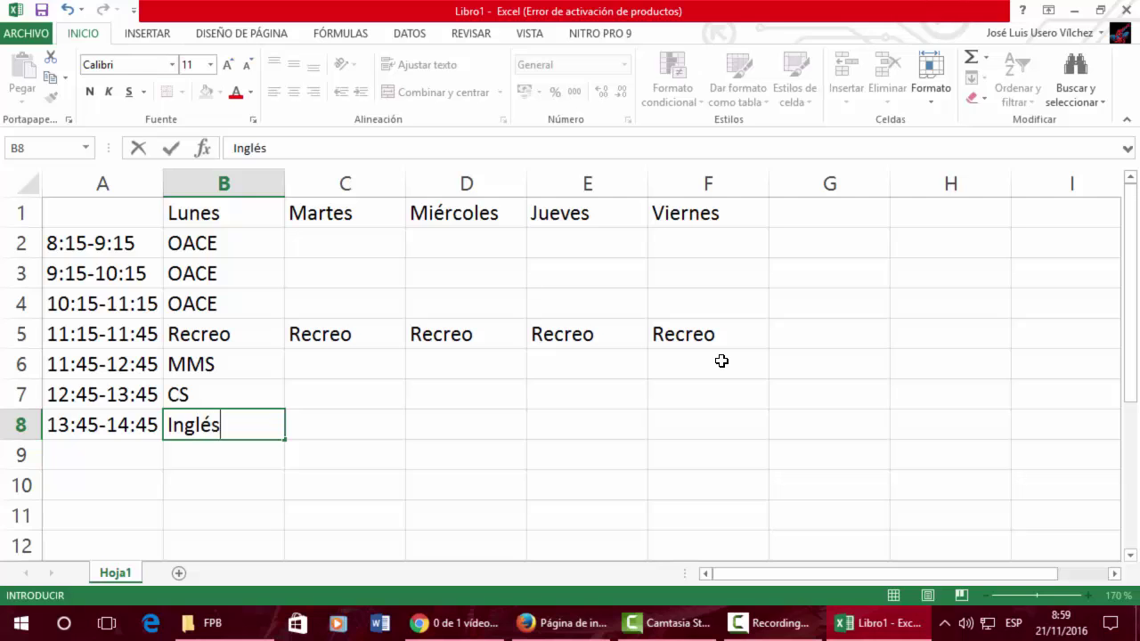
key(Up)
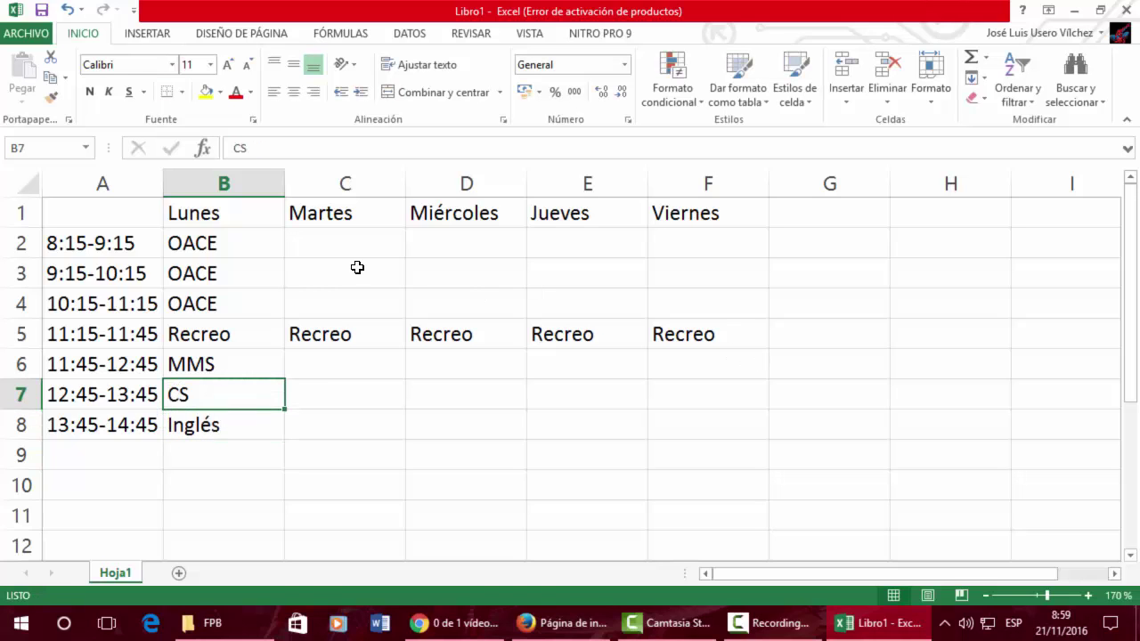
click(346, 255)
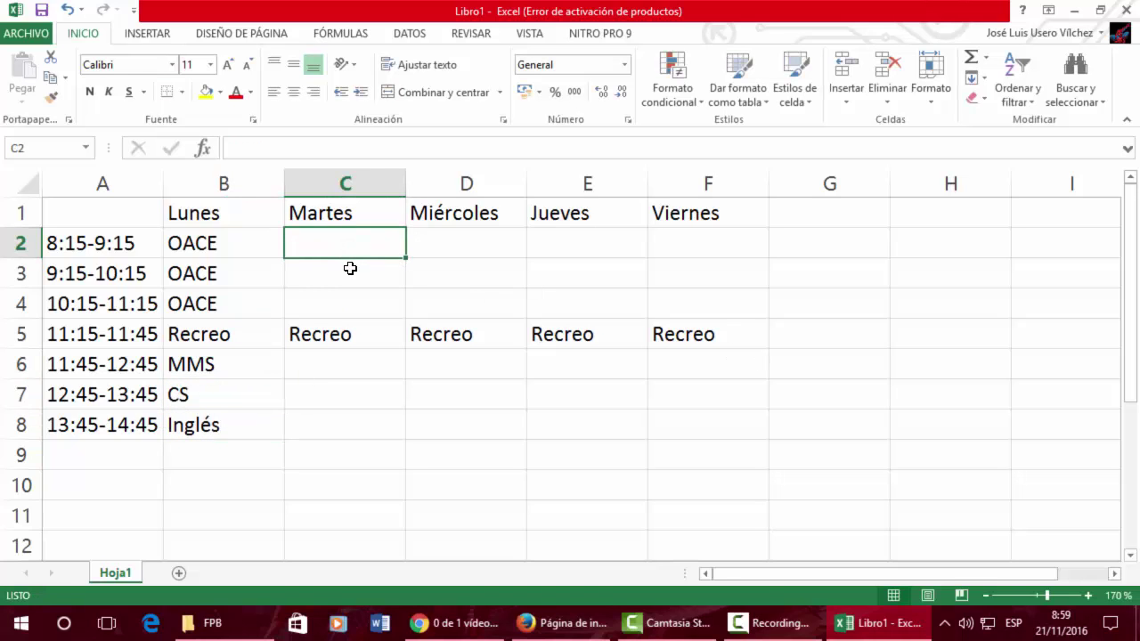
Fill the Martes column with Inglés, CA, CS, then MMS for the three periods after Recreo
text(Inglés)
key(Return)
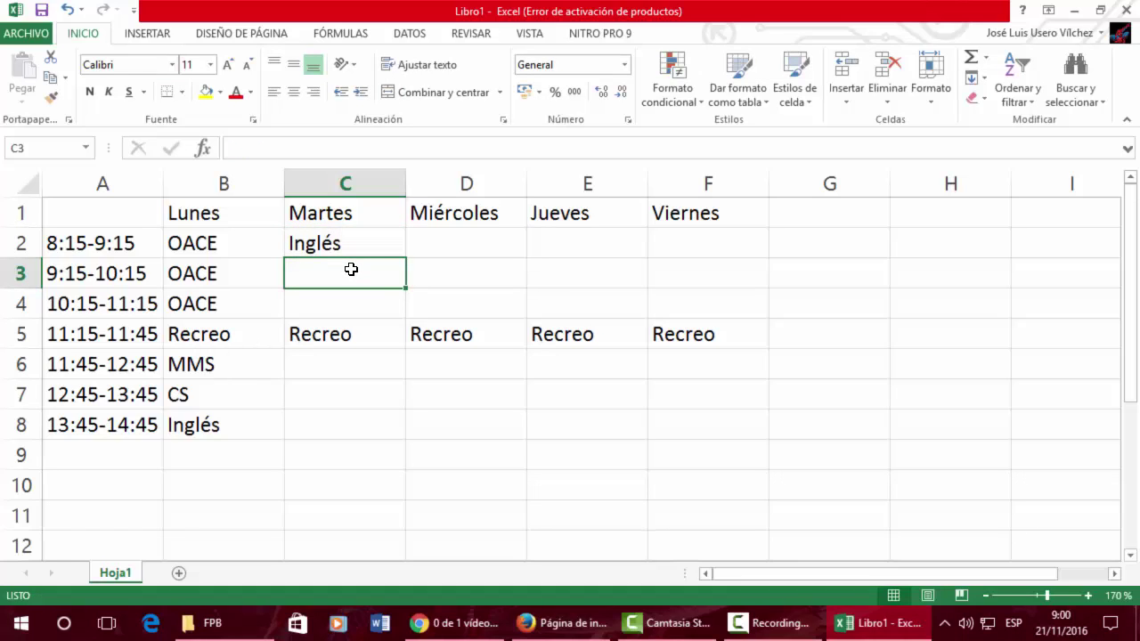
text(CA)
key(Return)
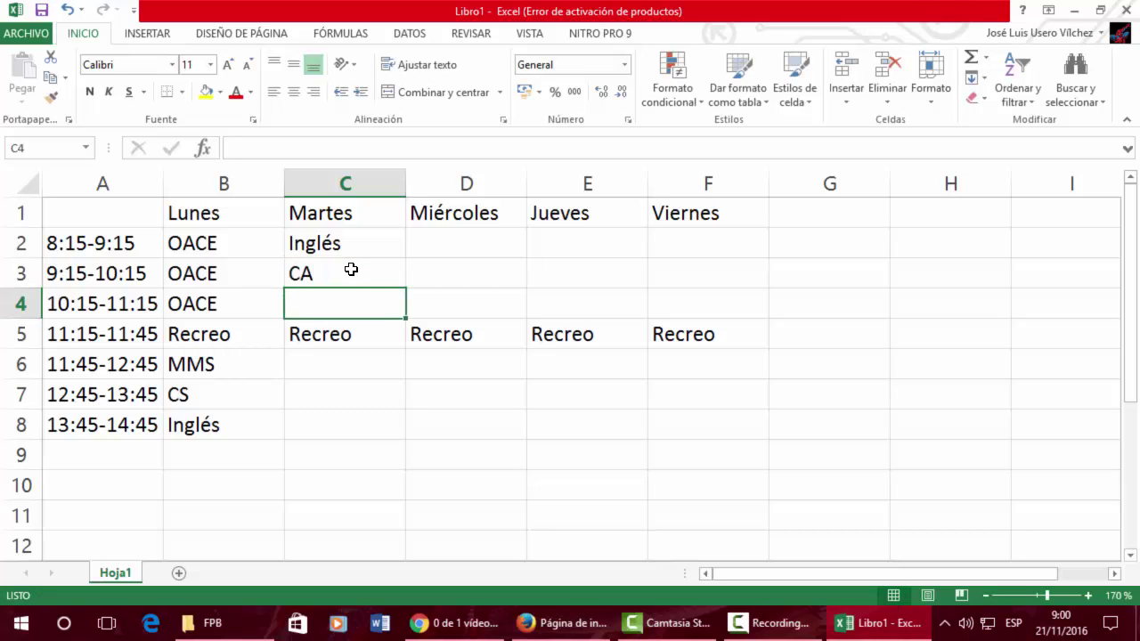
text(CS)
key(Return)
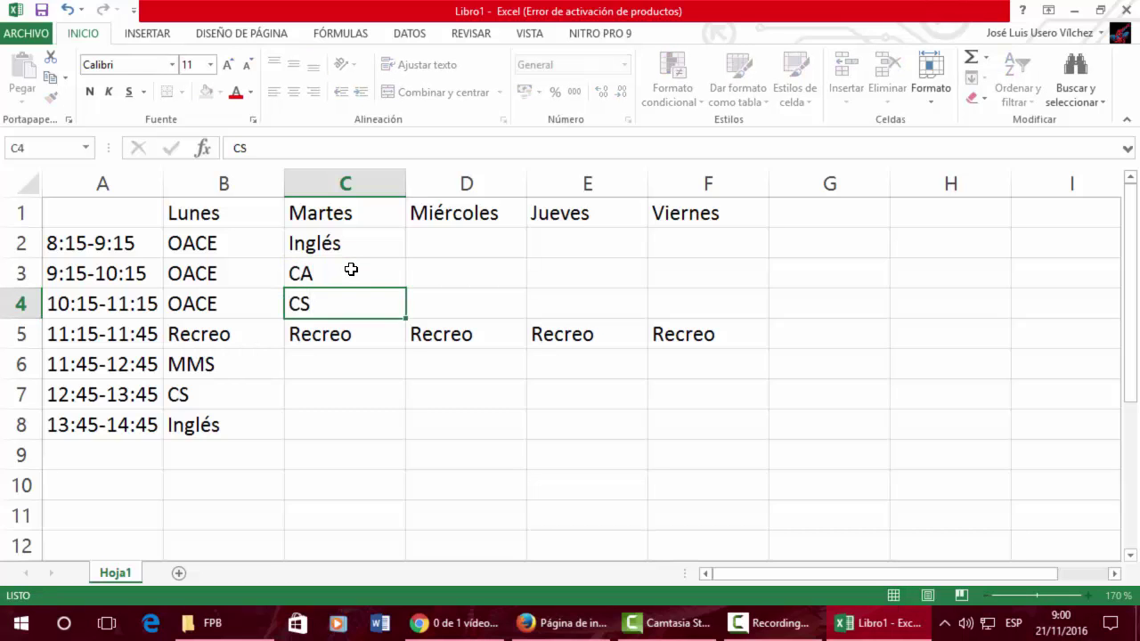
key(Return)
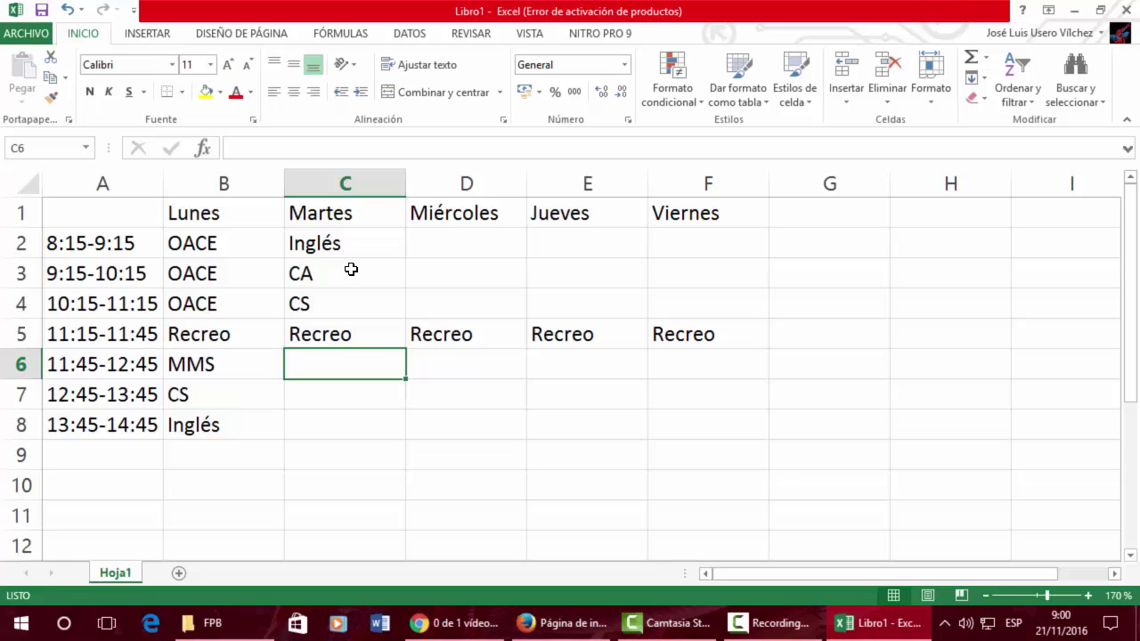
text(MMS)
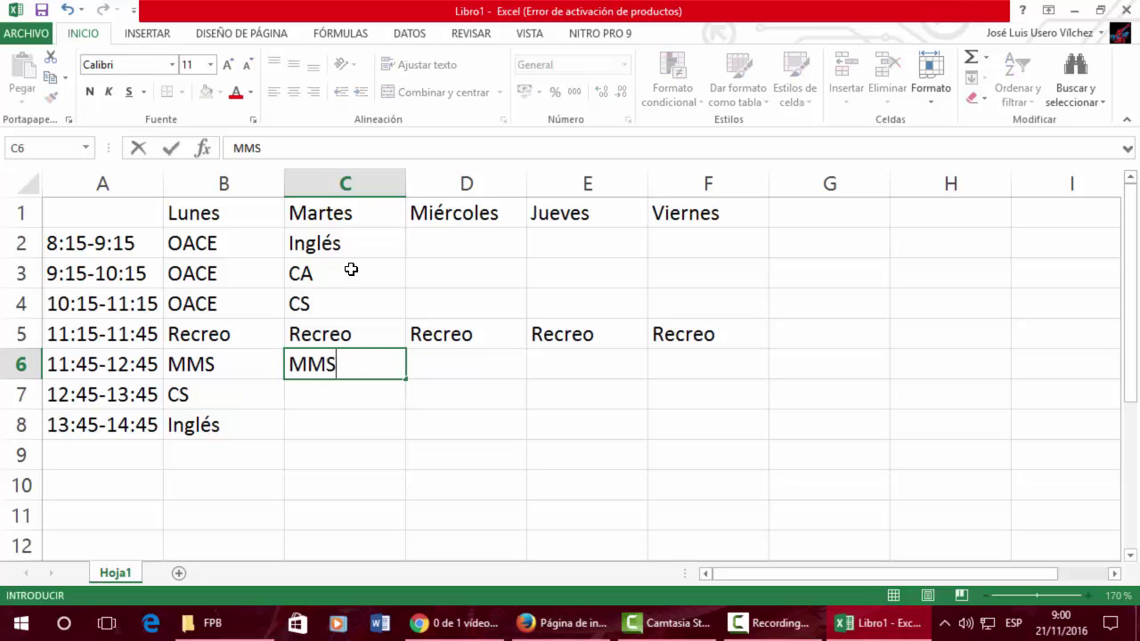
key(Return)
text(MMS)
key(Return)
text(M)
key(Return)
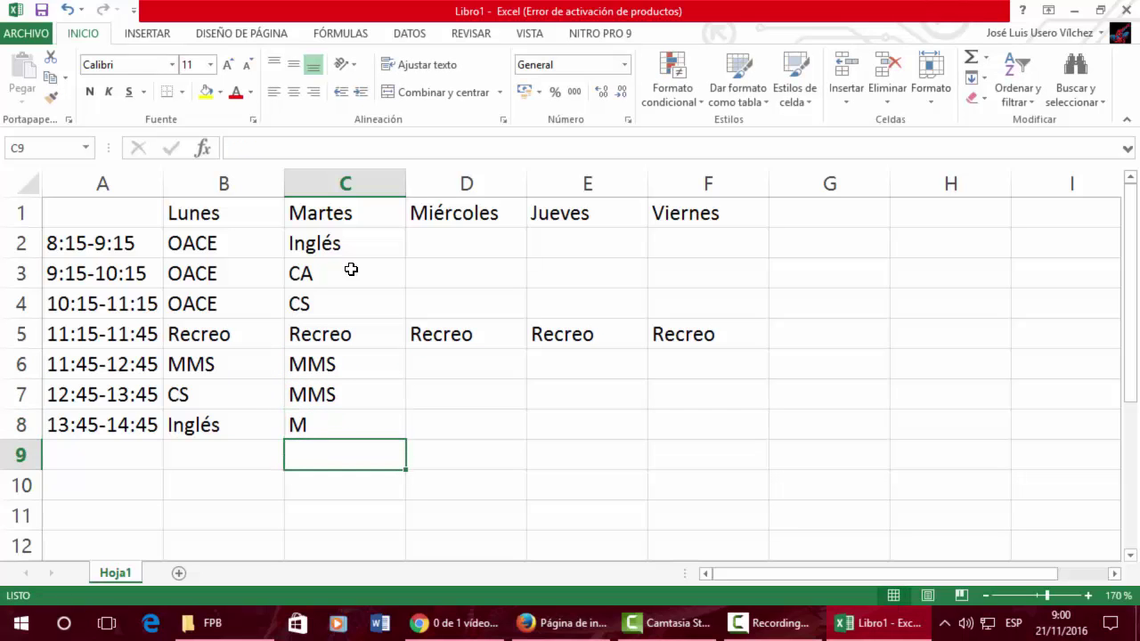
key(Up)
key(F2)
text(MS)
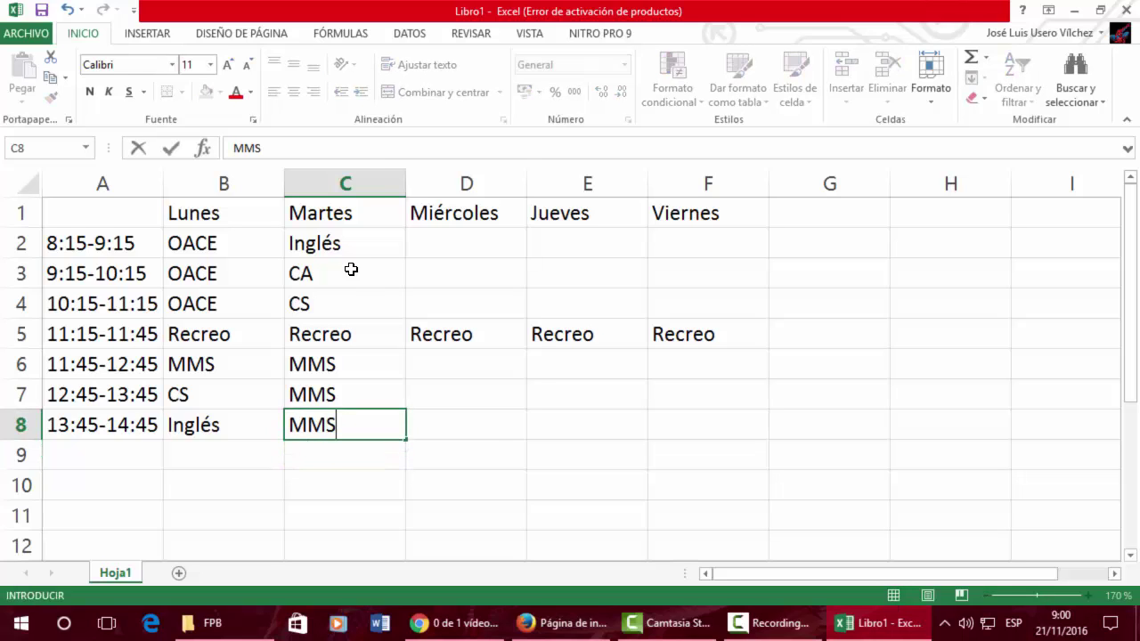
key(Tab)
key(Up)
key(Up)
key(Up)
key(Up)
key(Up)
key(Up)
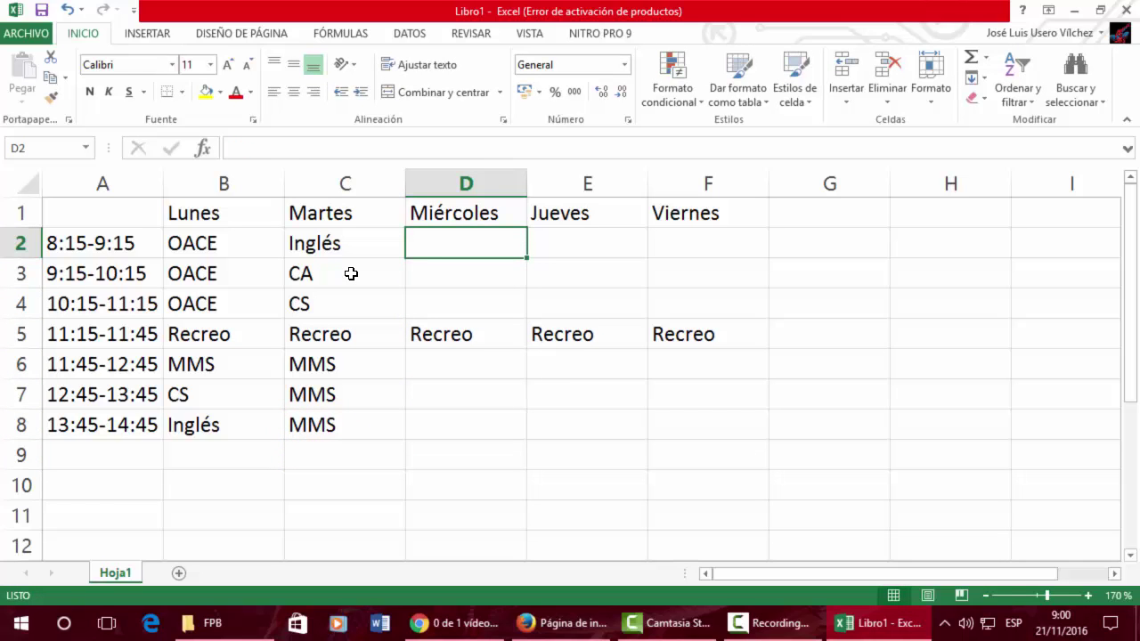
Fill the Miércoles column with CA, MMS, MMS, then CA, CA, CS after Recreo
text(CA)
key(Return)
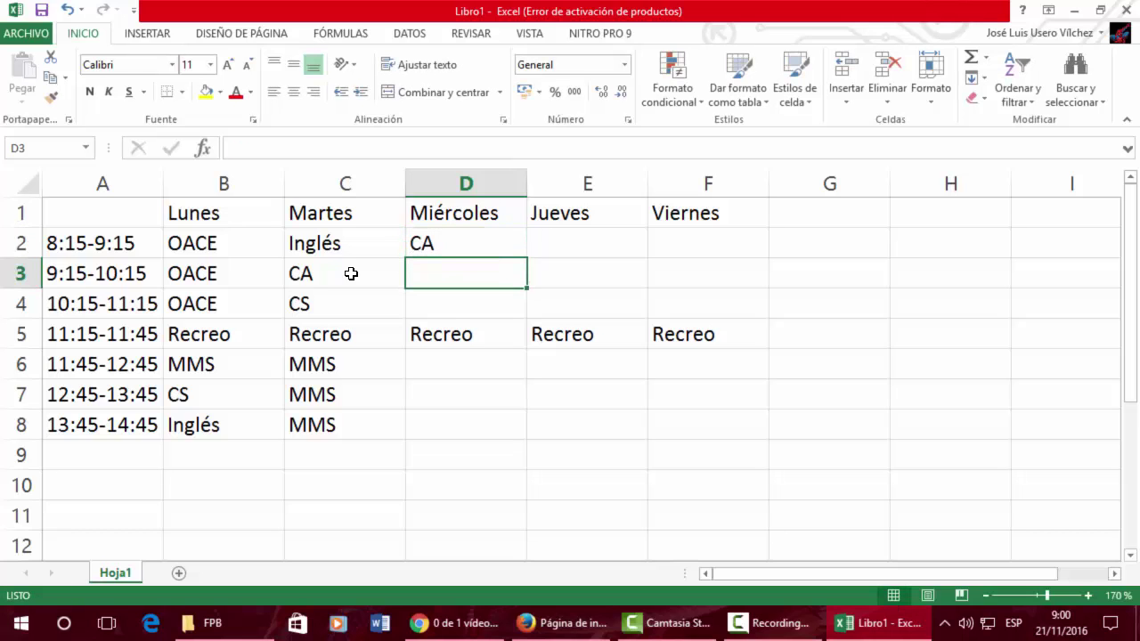
text(MMS)
key(Return)
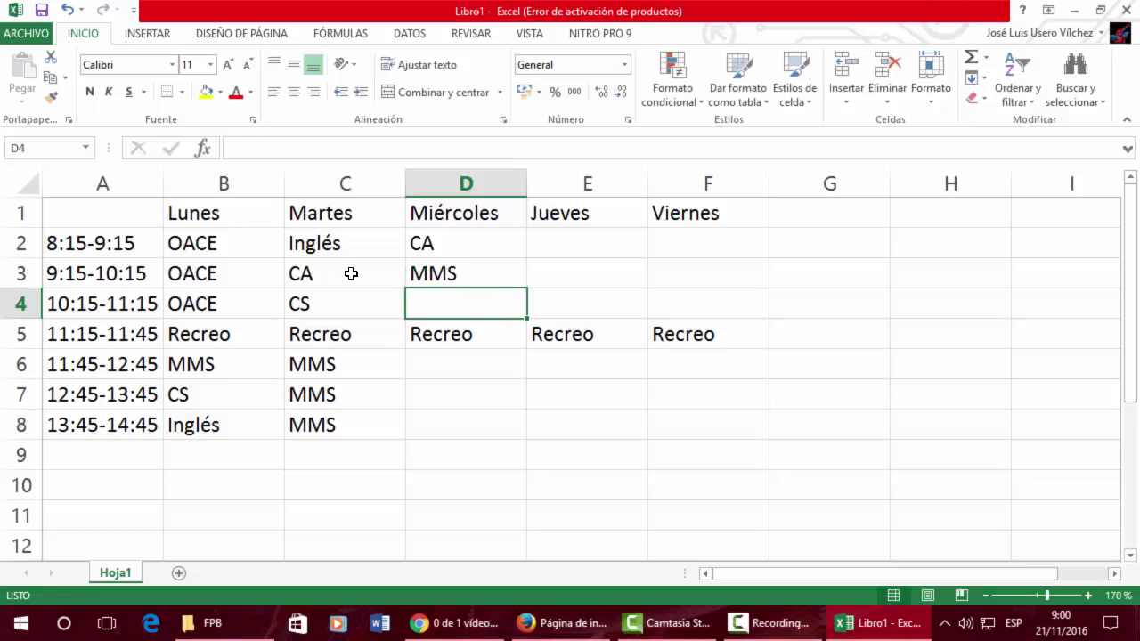
text(MM)
key(Return)
key(Return)
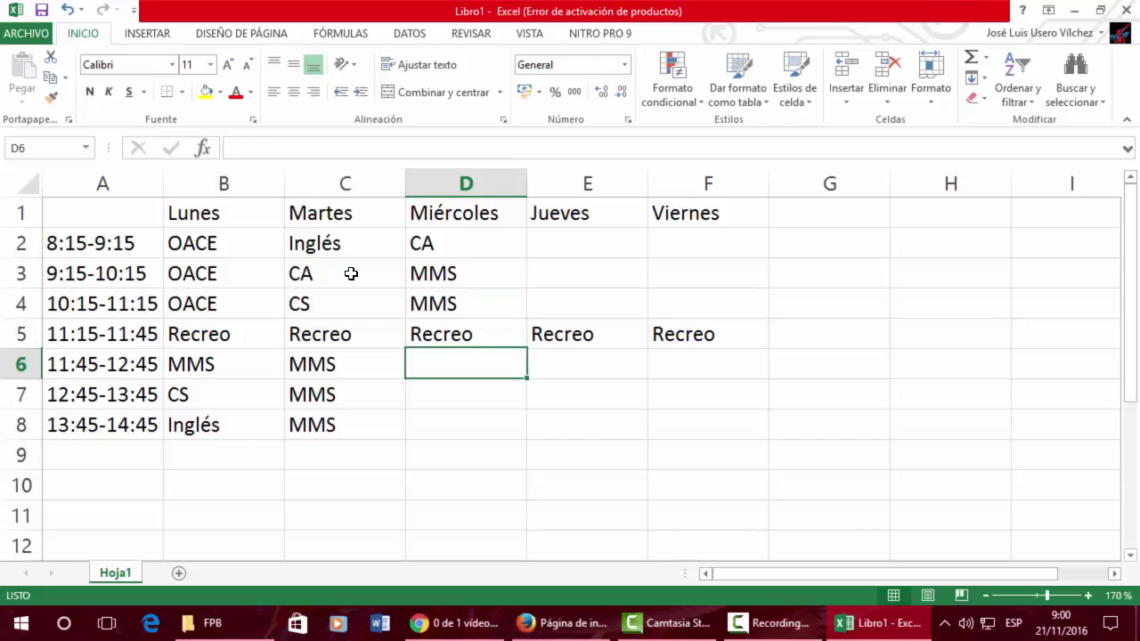
text(CA)
key(Return)
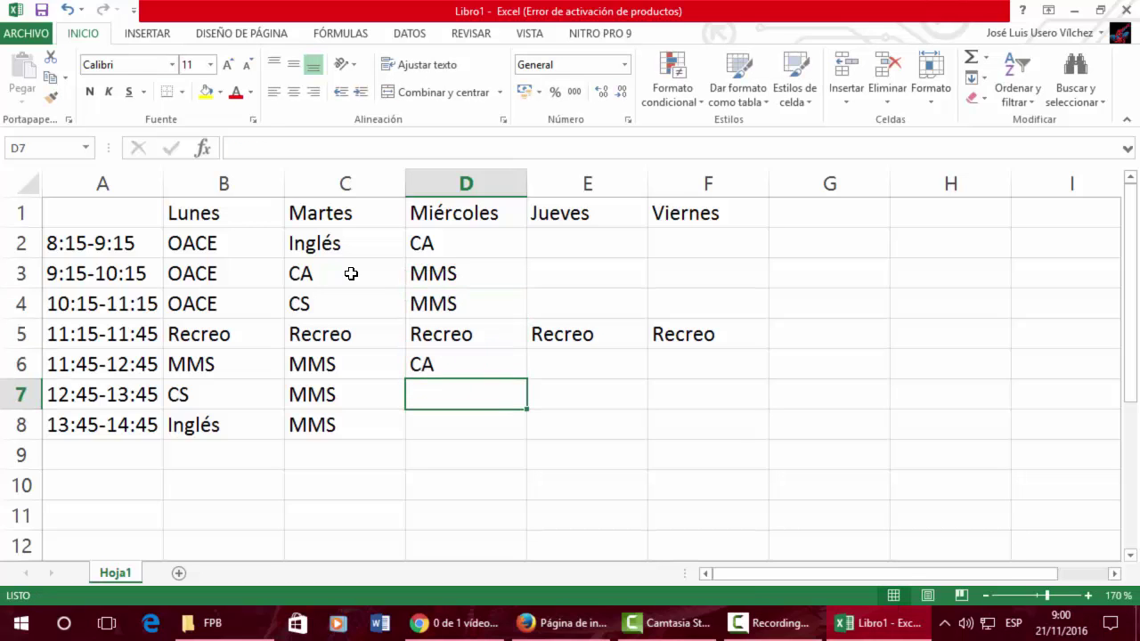
text(CA)
key(Return)
text(CS)
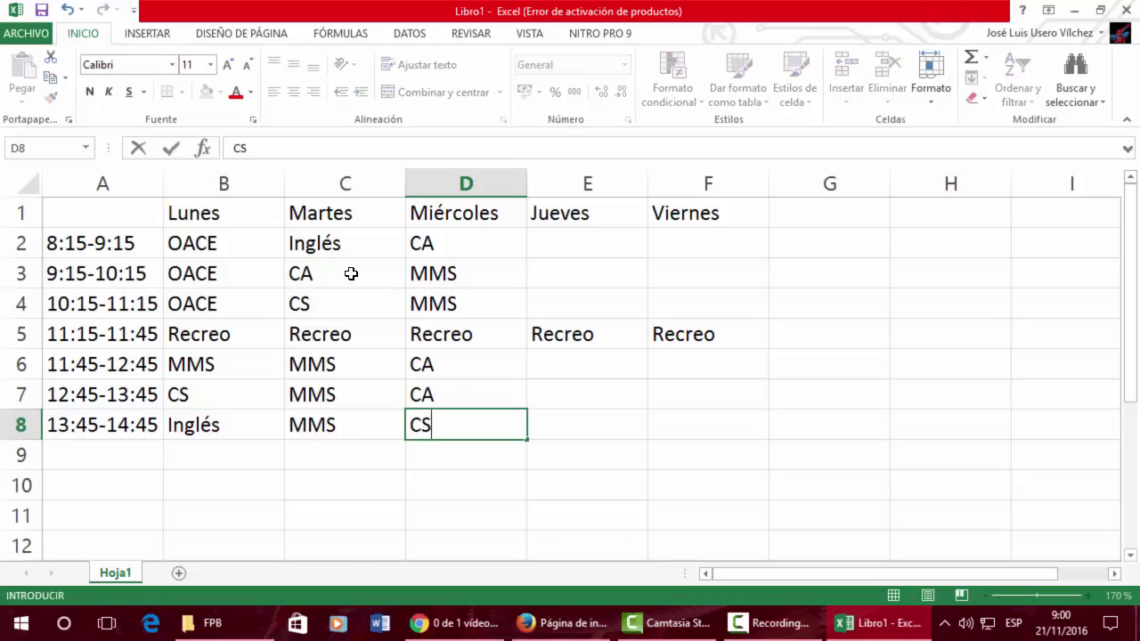
key(Right)
key(Up)
key(Up)
key(Up)
key(Up)
key(Up)
key(Up)
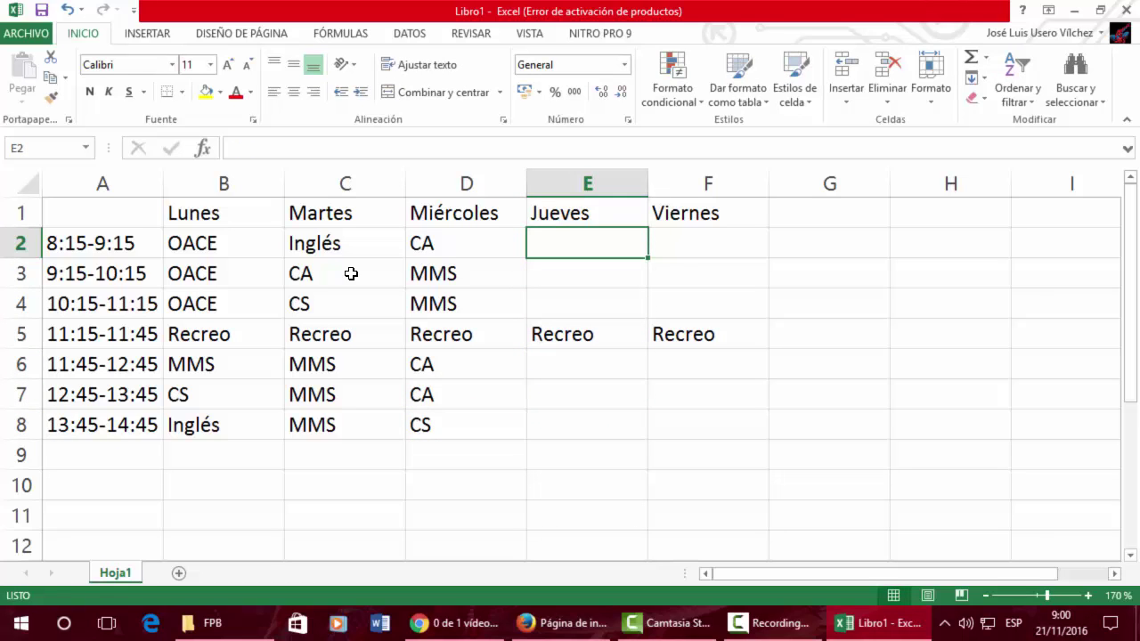
Fill Thursday's column with CS, MMS, OACE, then MMS, CA, OACE after Recreo
text(CA)
key(BackSpace)
text(S)
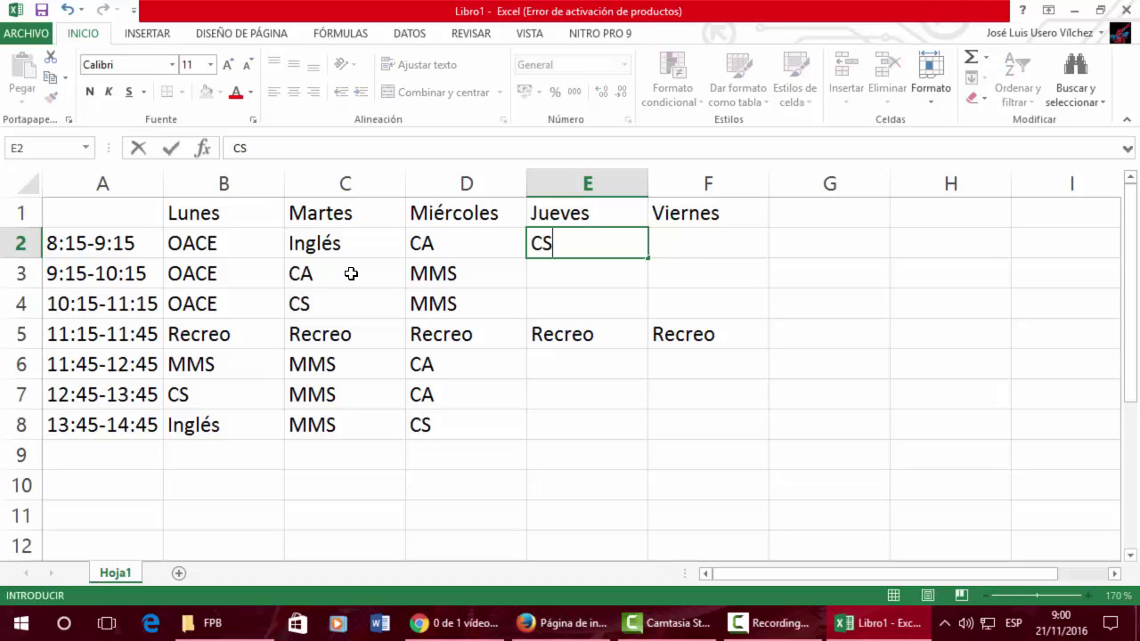
key(Return)
text(MMS)
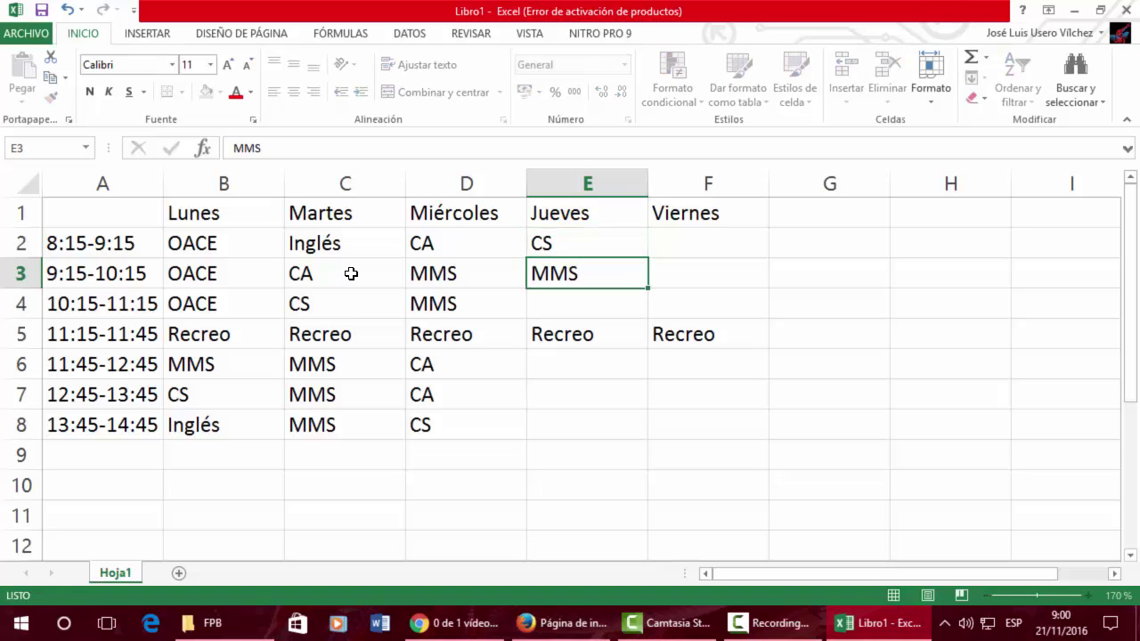
key(Return)
text(OA)
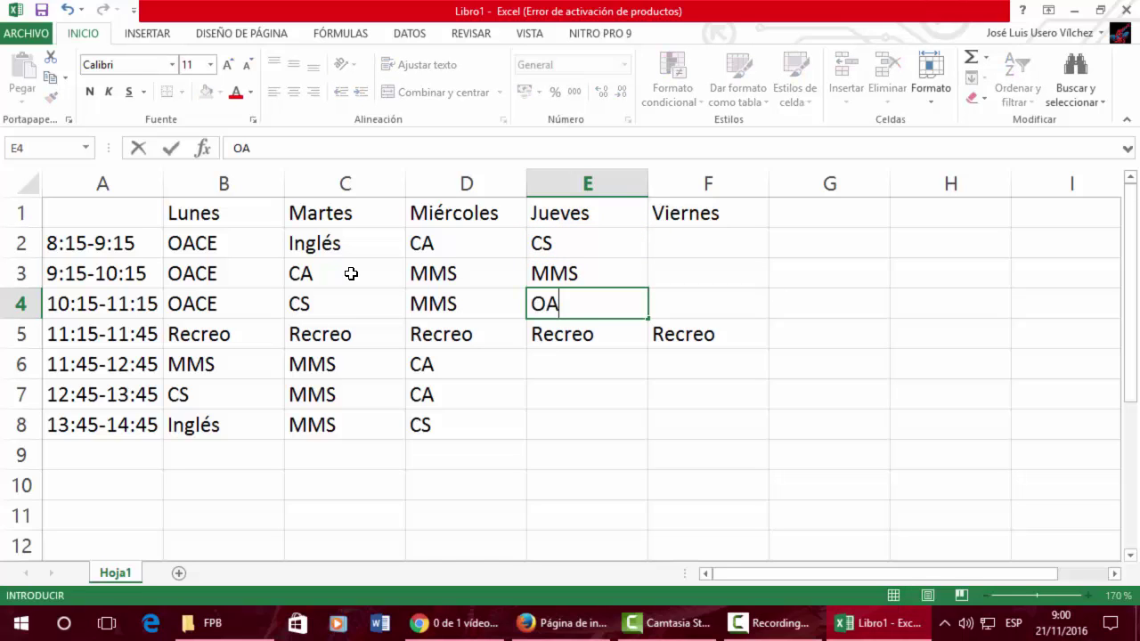
text(CE)
key(Return)
key(Return)
text(MMS)
key(Return)
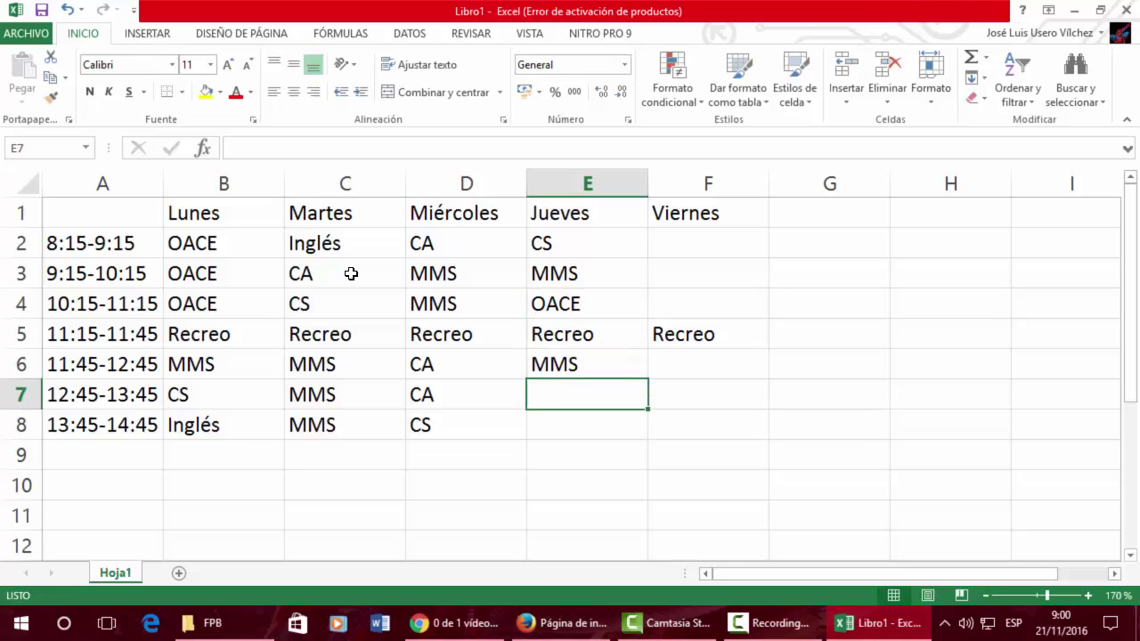
text(O)
key(BackSpace)
key(BackSpace)
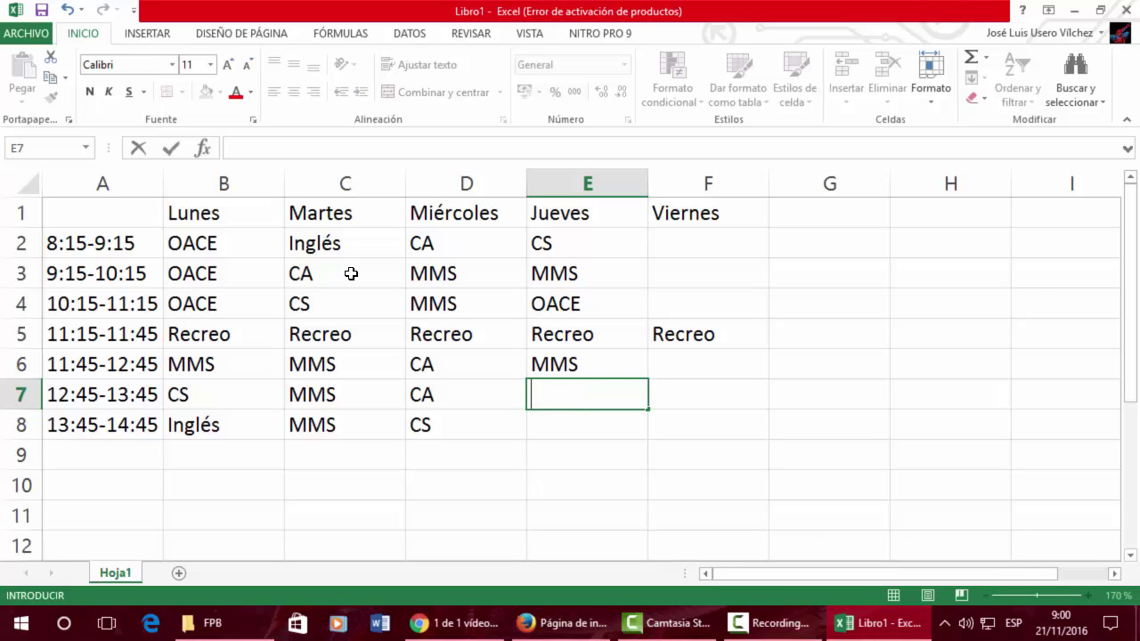
text(CA)
key(Return)
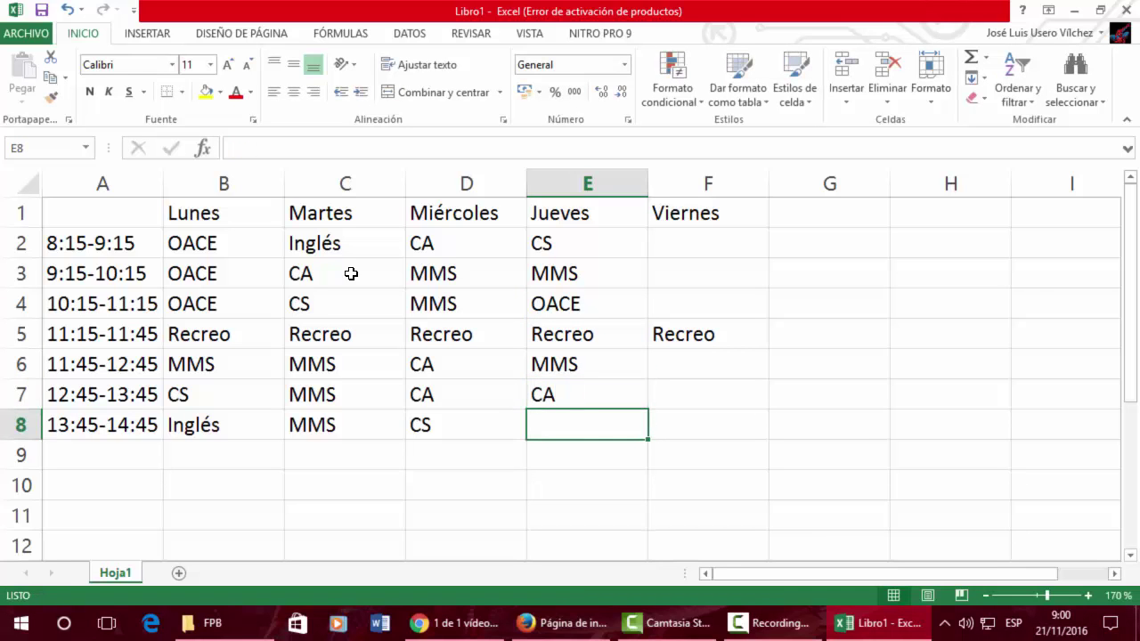
text(O)
key(Return)
Fill Friday's column with OACE, MMS, OACE, then CS, Tutoría, Inglés after Recreo
key(Up)
key(Up)
key(Up)
key(Up)
key(Up)
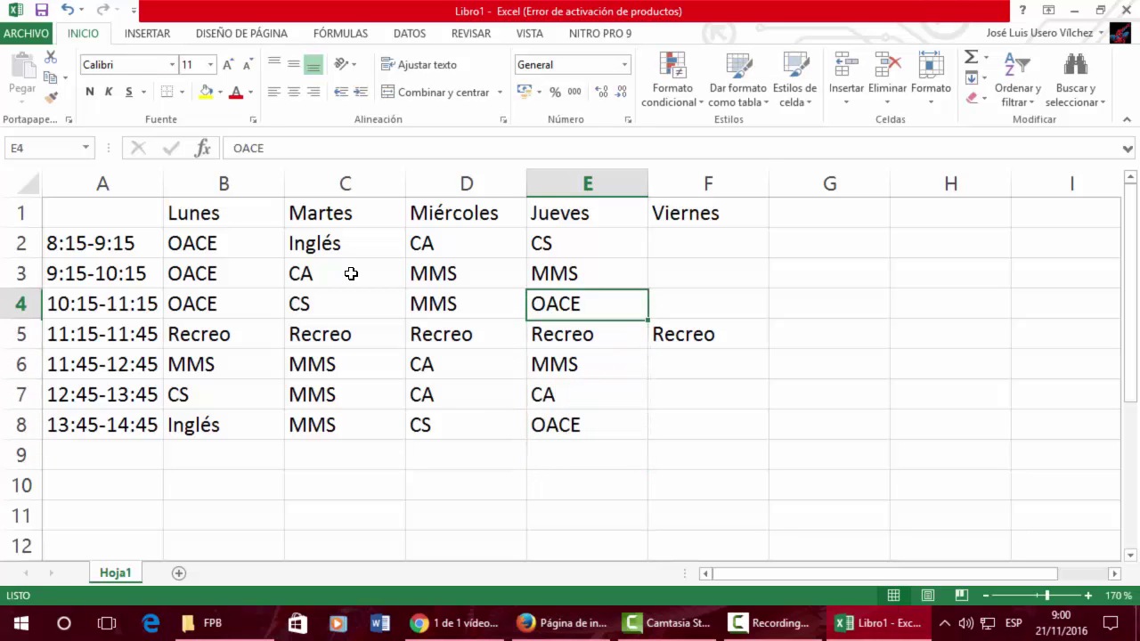
key(Up)
key(Up)
key(Right)
text(OA)
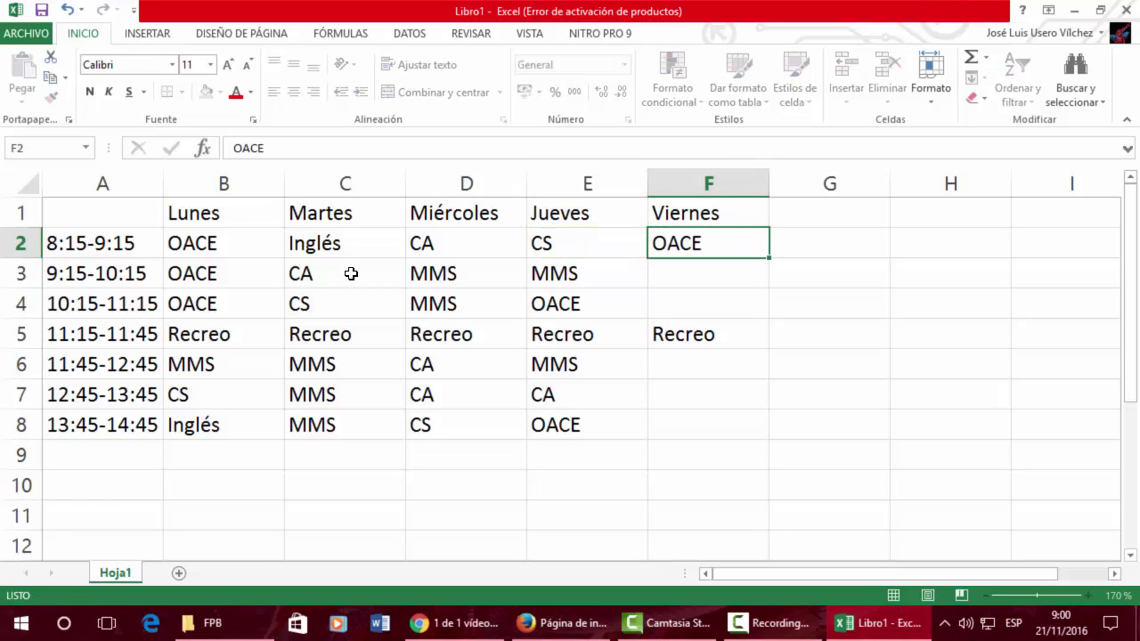
key(Return)
text(MMS)
key(Return)
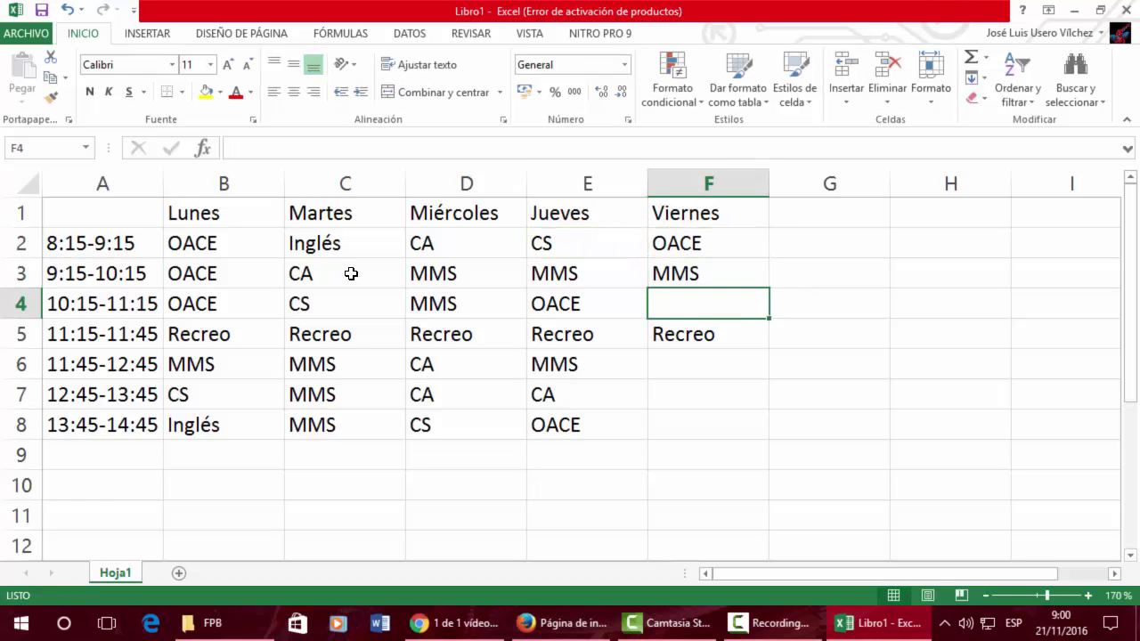
text(OACE)
key(Return)
key(Return)
text(CS)
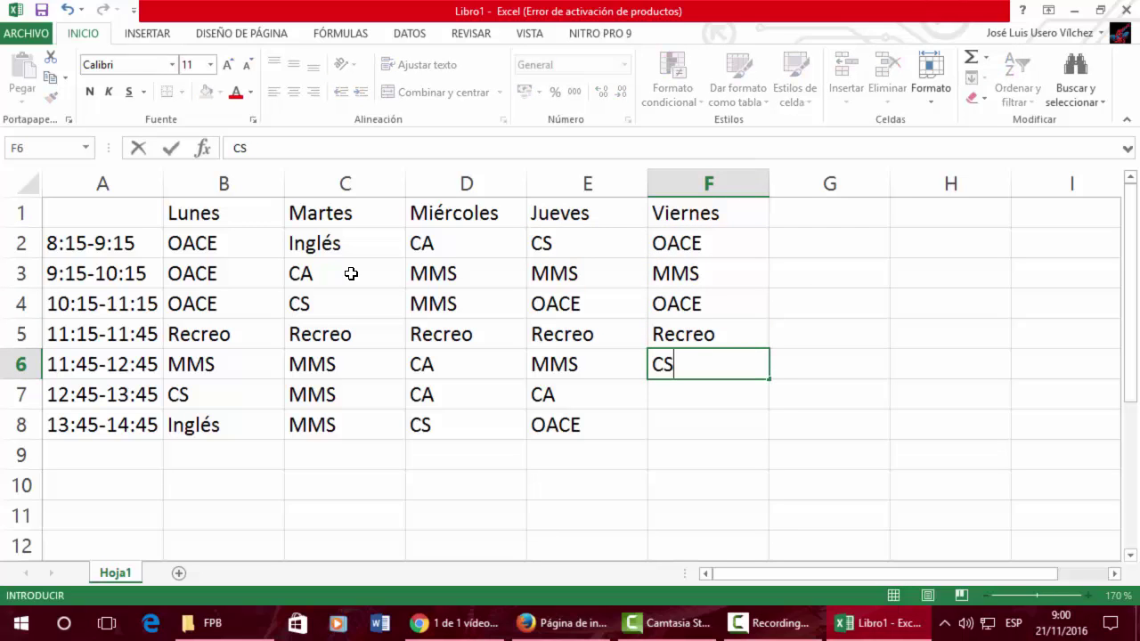
key(Return)
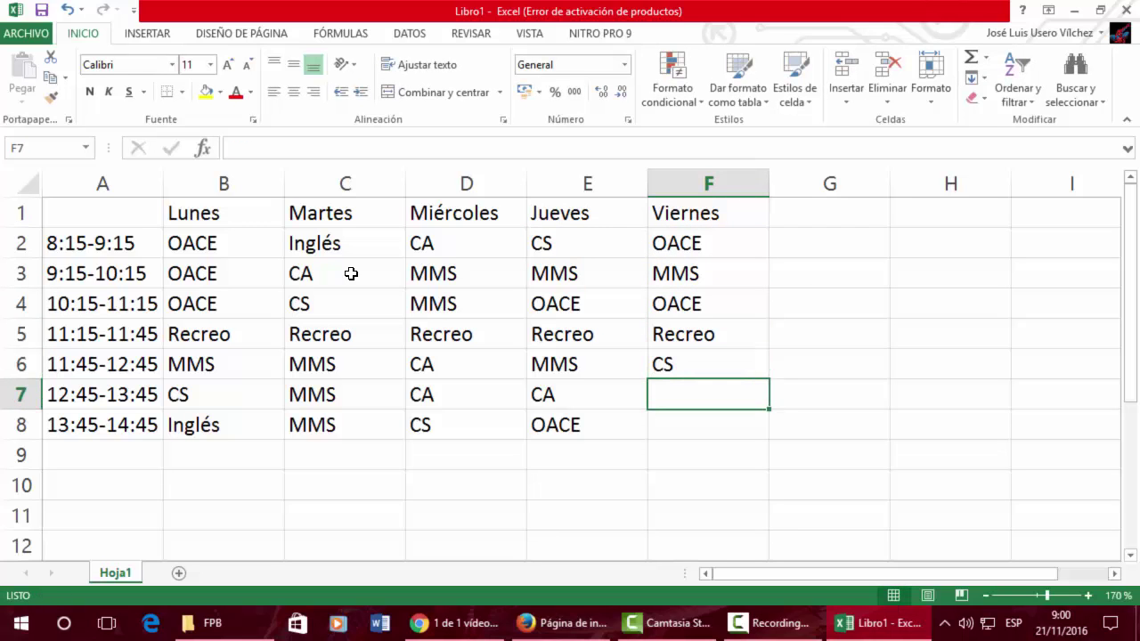
text(TUTO)
key(BackSpace)
key(BackSpace)
key(BackSpace)
text(u)
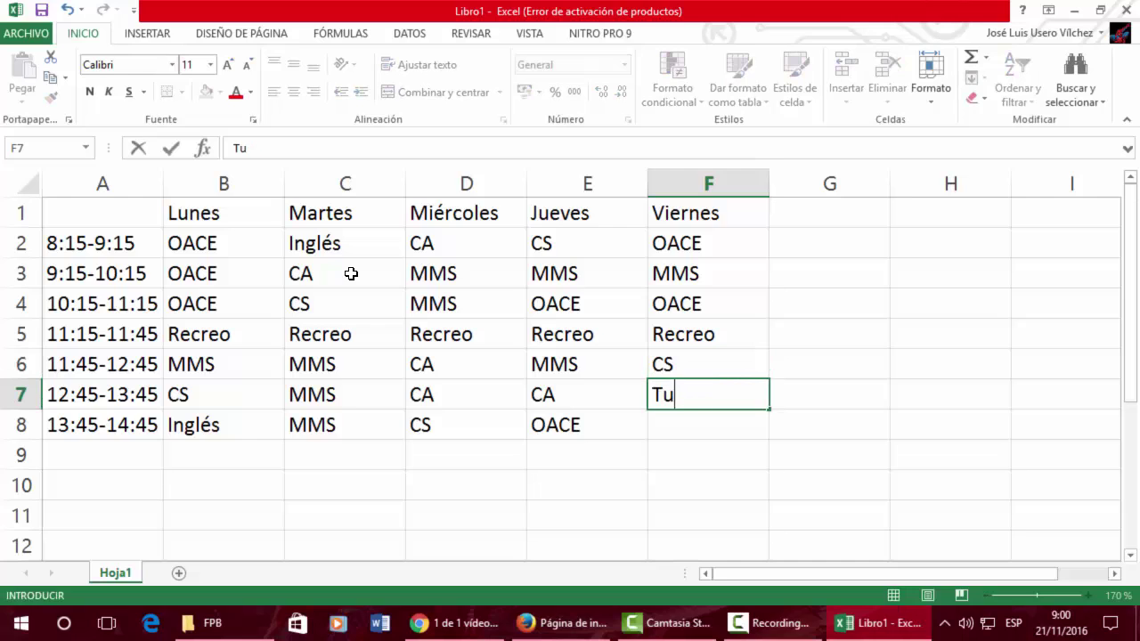
text(toría)
key(Return)
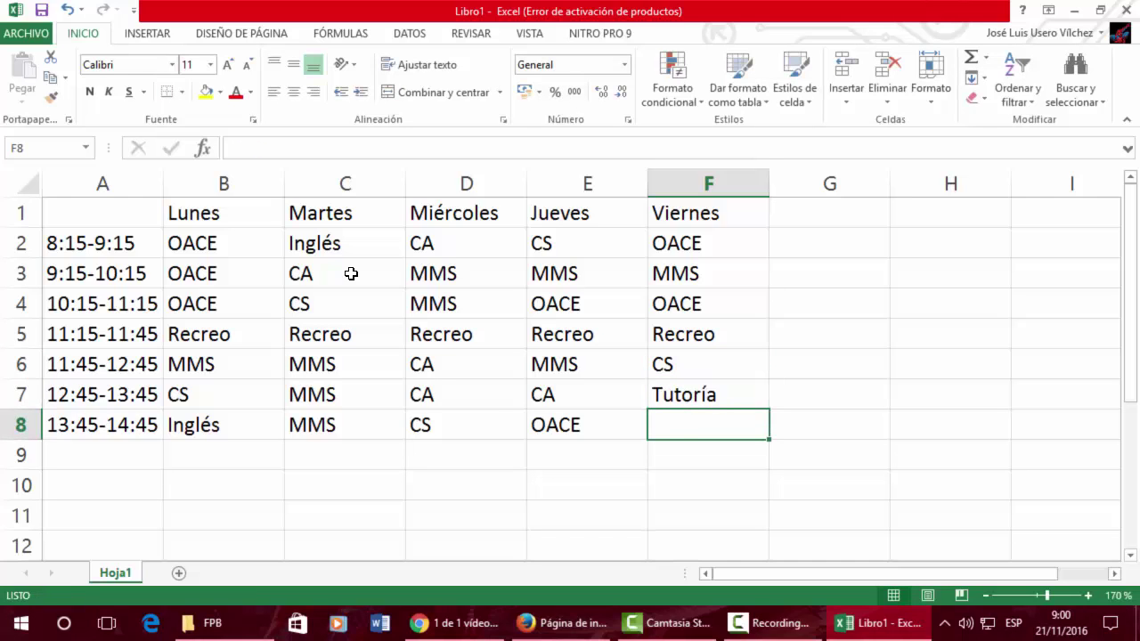
text(Inglé)
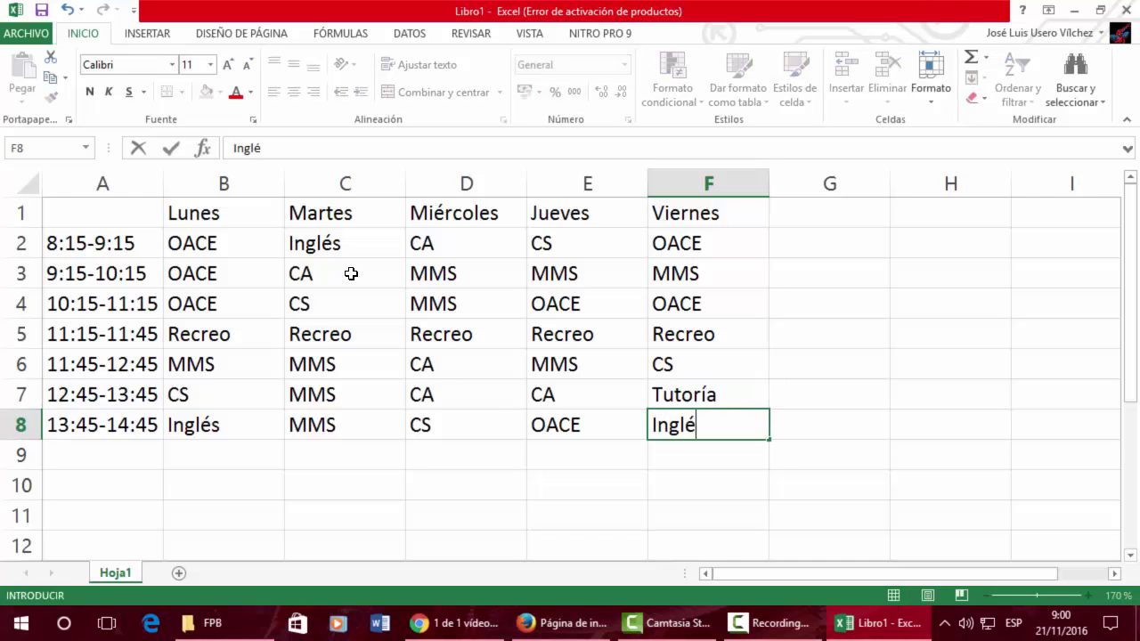
text(s)
key(Return)
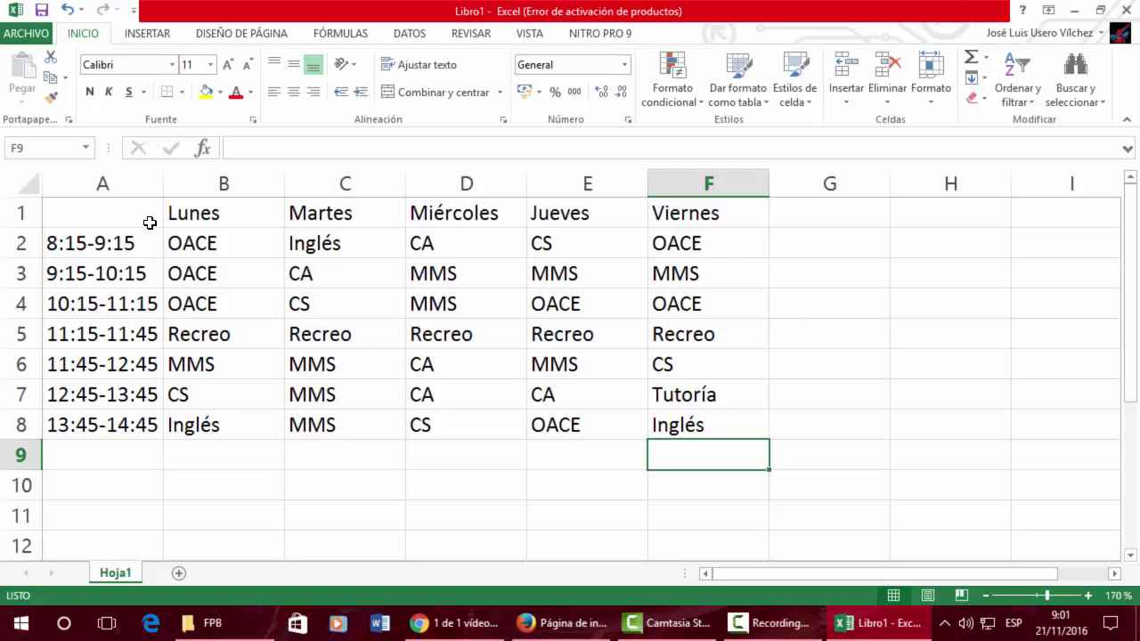
Format A1:F8 as a green medium banded table, accepting the range without headers
mouse_move(149, 223)
mouse_down()
mouse_move(417, 356)
mouse_move(683, 426)
mouse_up()
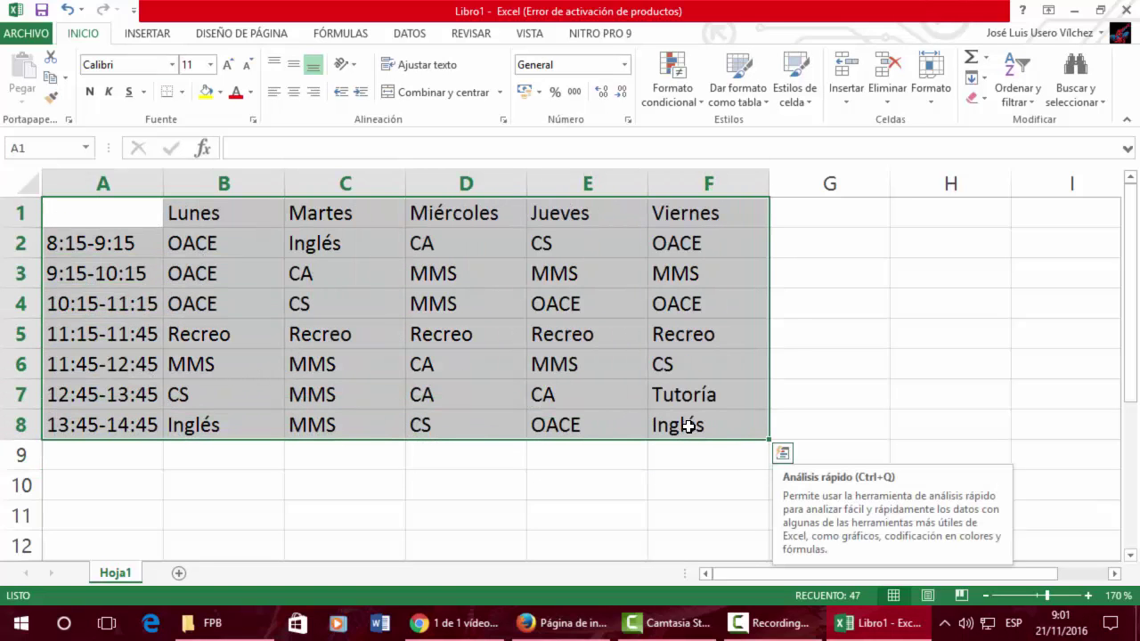
click(764, 104)
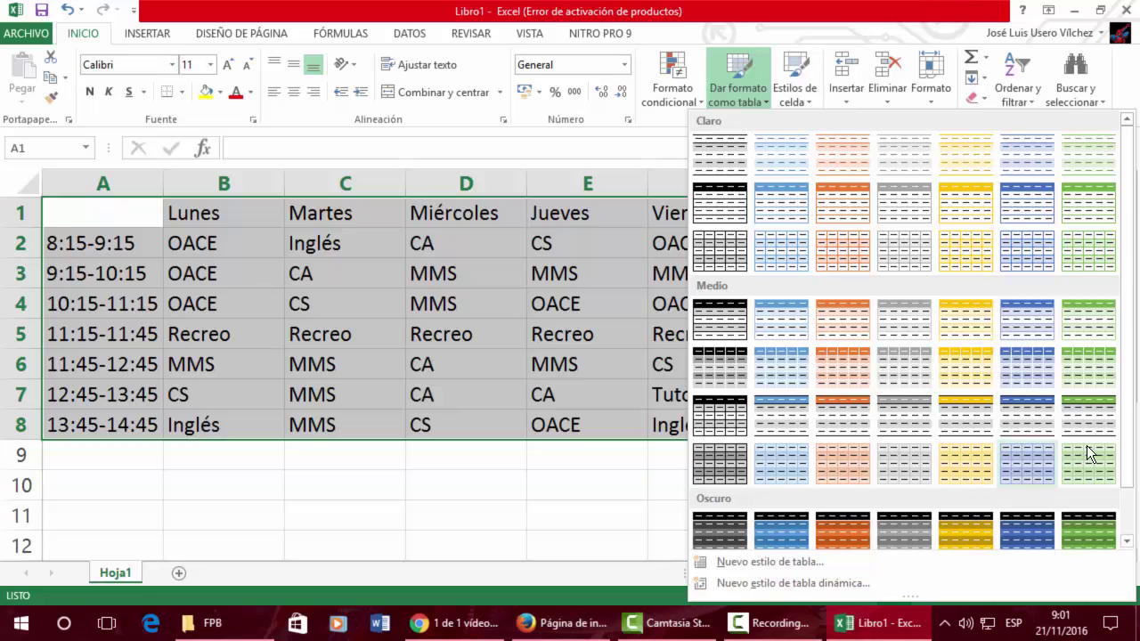
scroll(1118, 481, down, 1)
click(1083, 479)
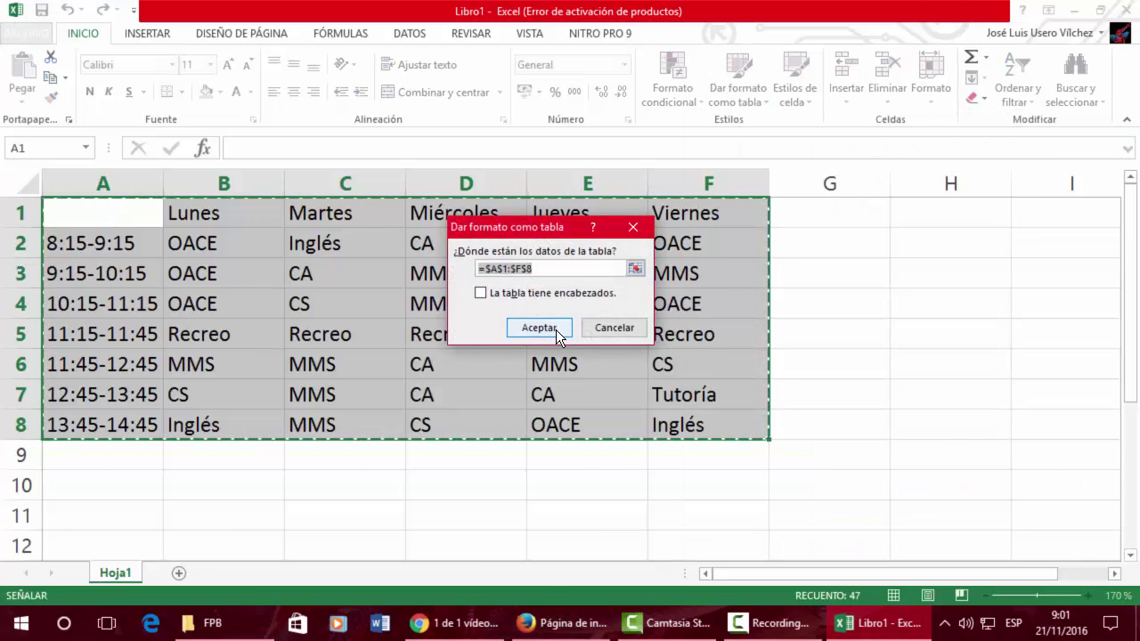
click(539, 328)
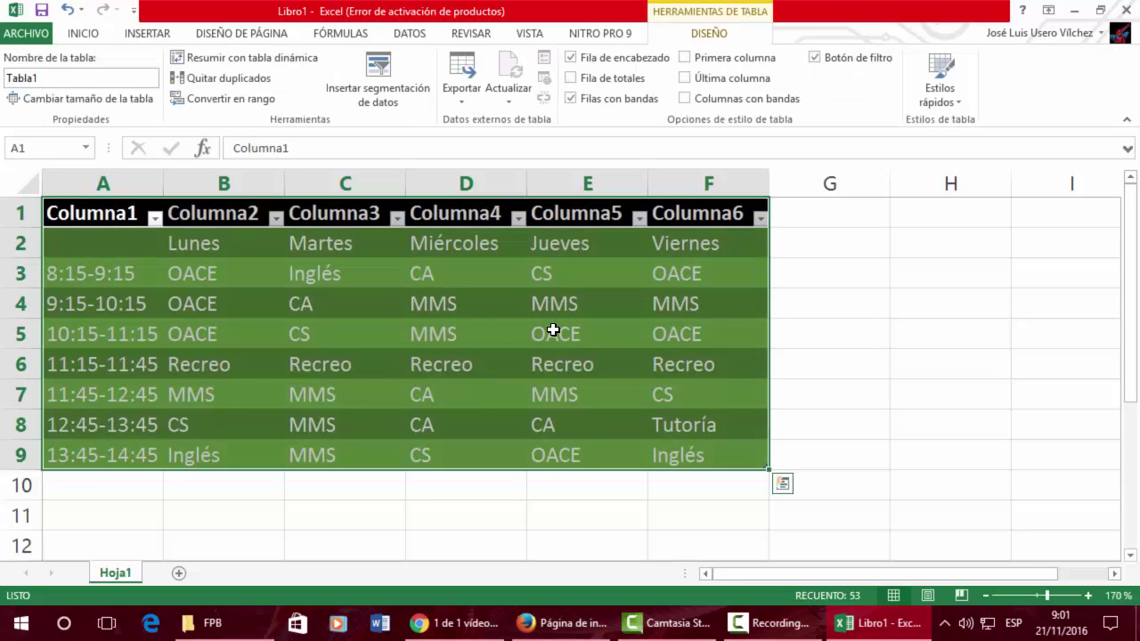
click(552, 330)
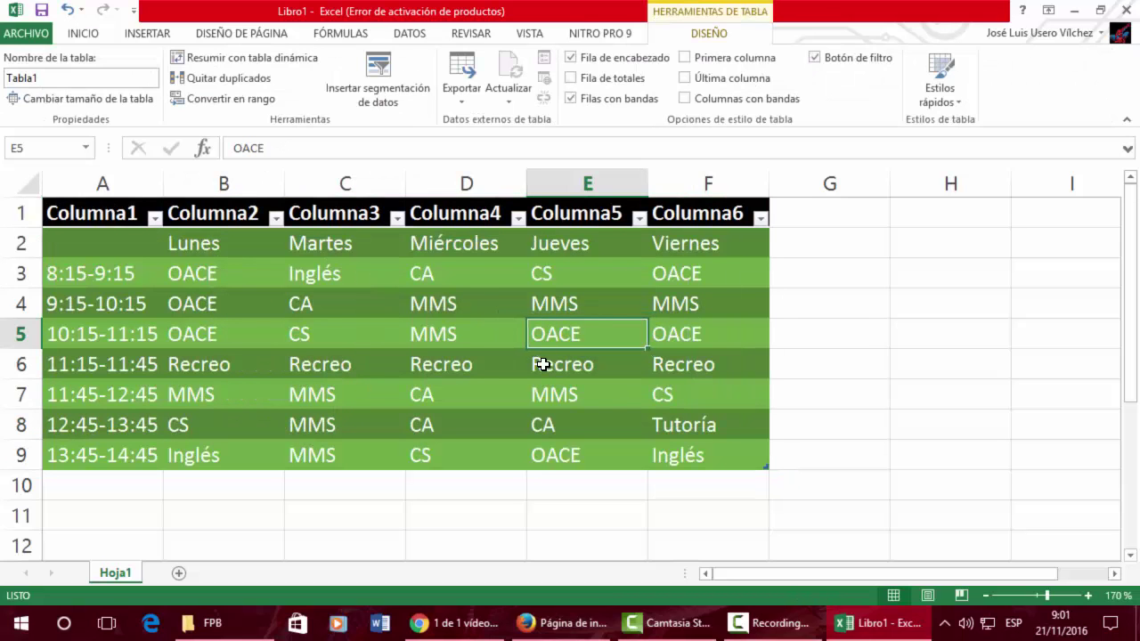
click(542, 422)
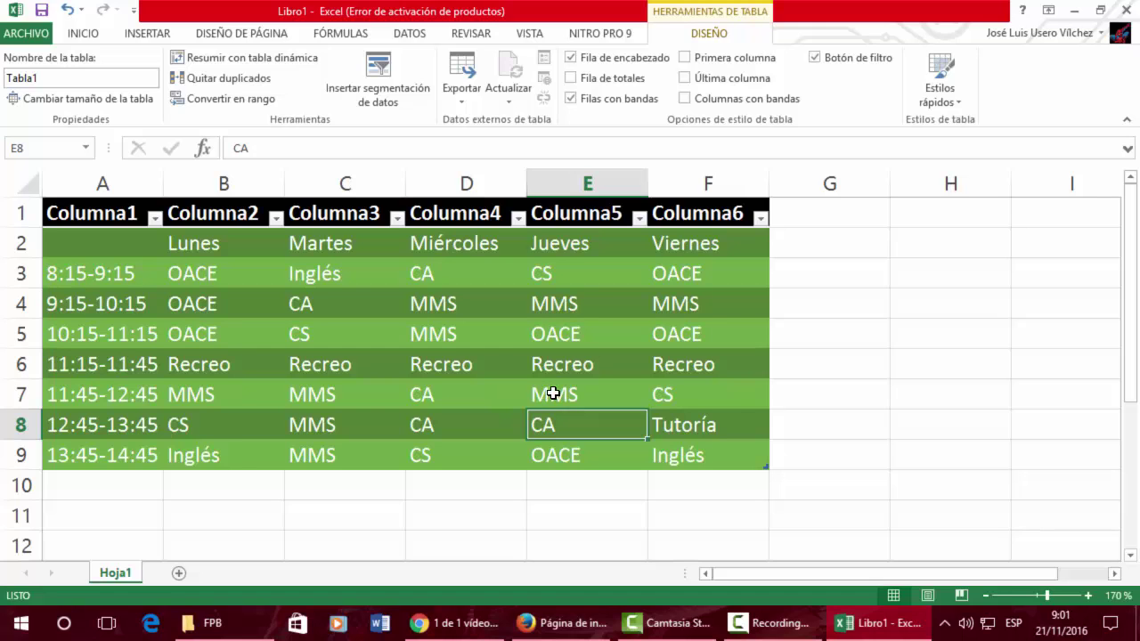
click(397, 218)
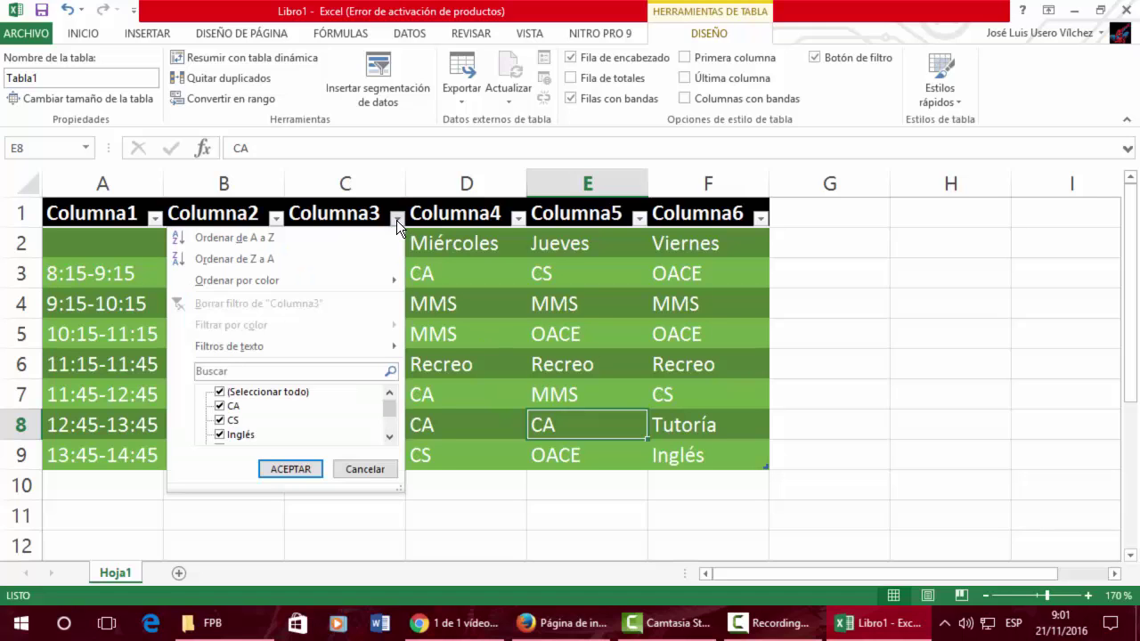
click(397, 220)
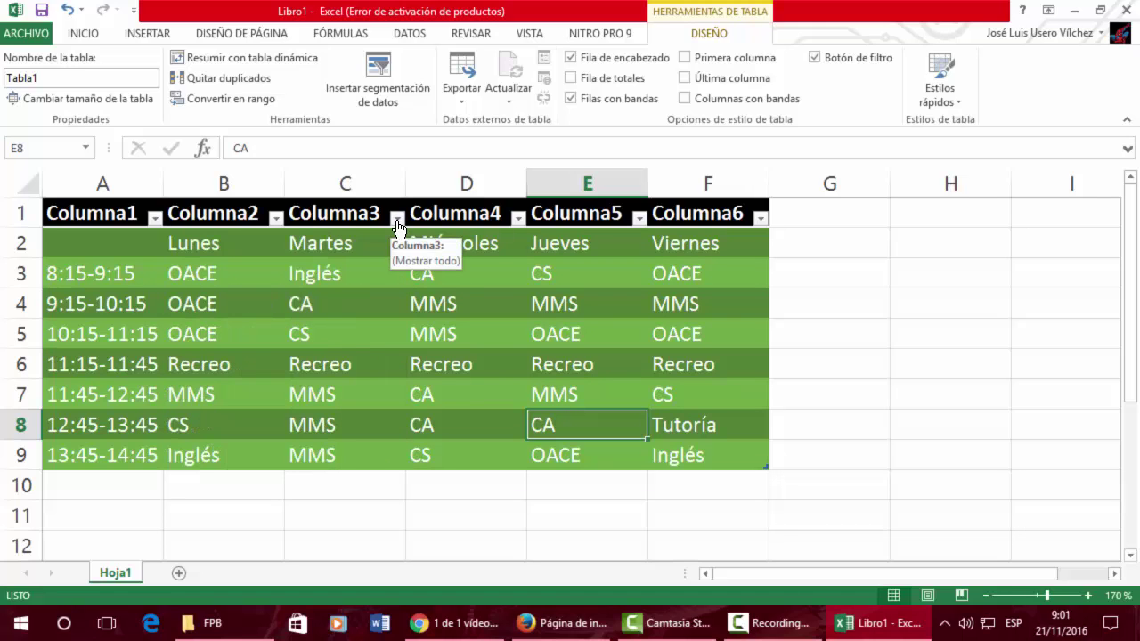
click(518, 219)
click(519, 221)
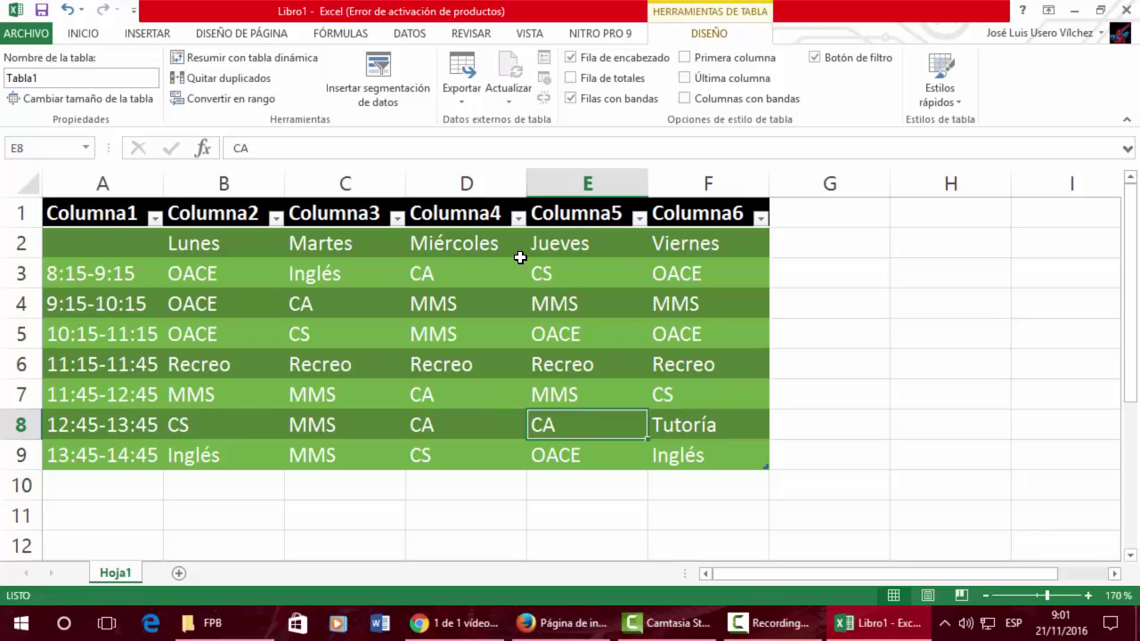
click(746, 616)
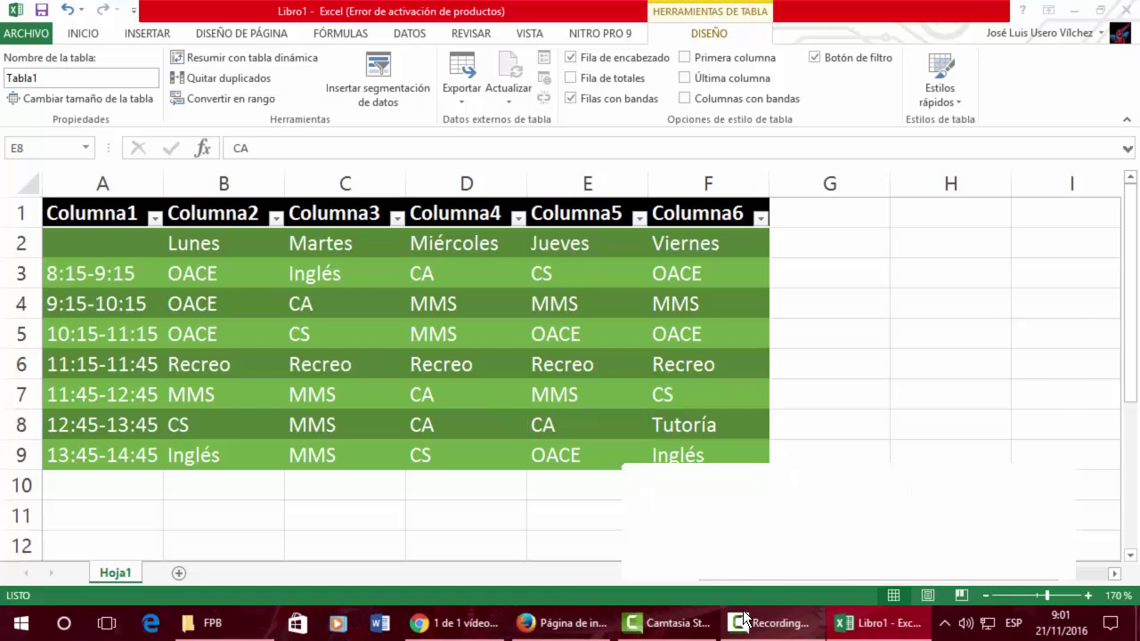